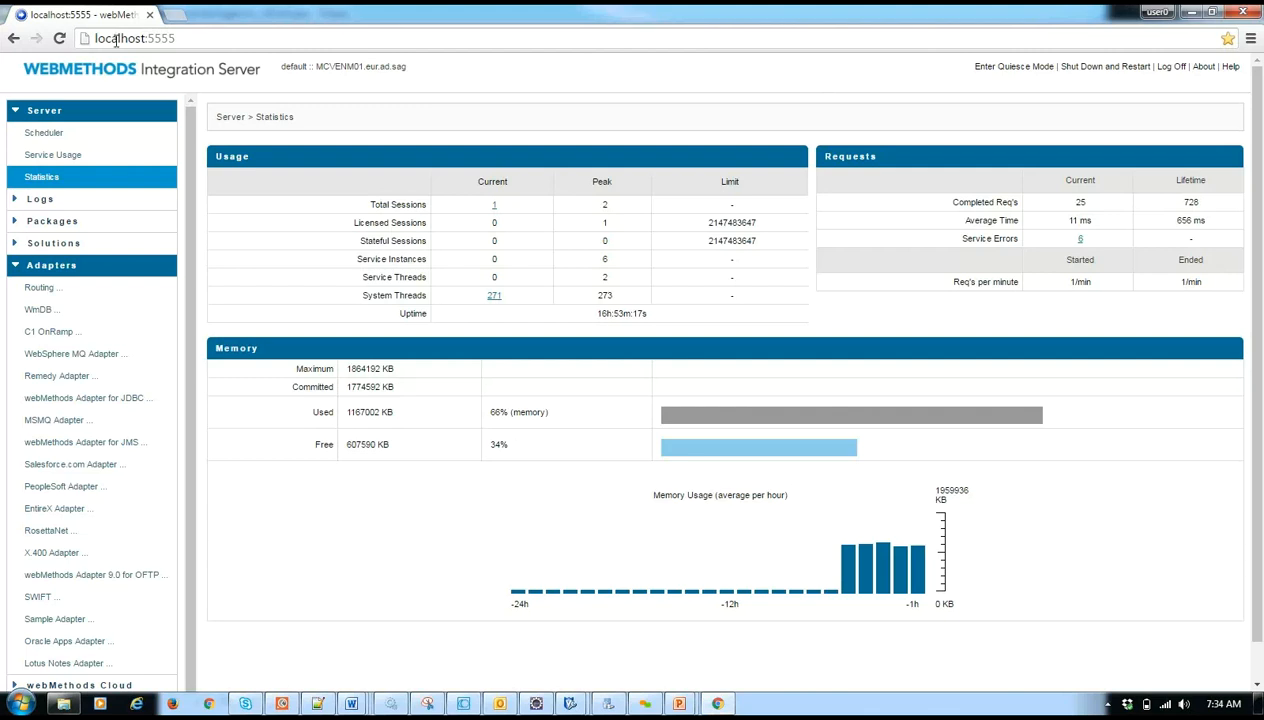
- Load the Integration Server administration page at localhost:5555 and open the webMethods Adapter for JDBC from the adapters
left_click(190, 38)
key("Return")
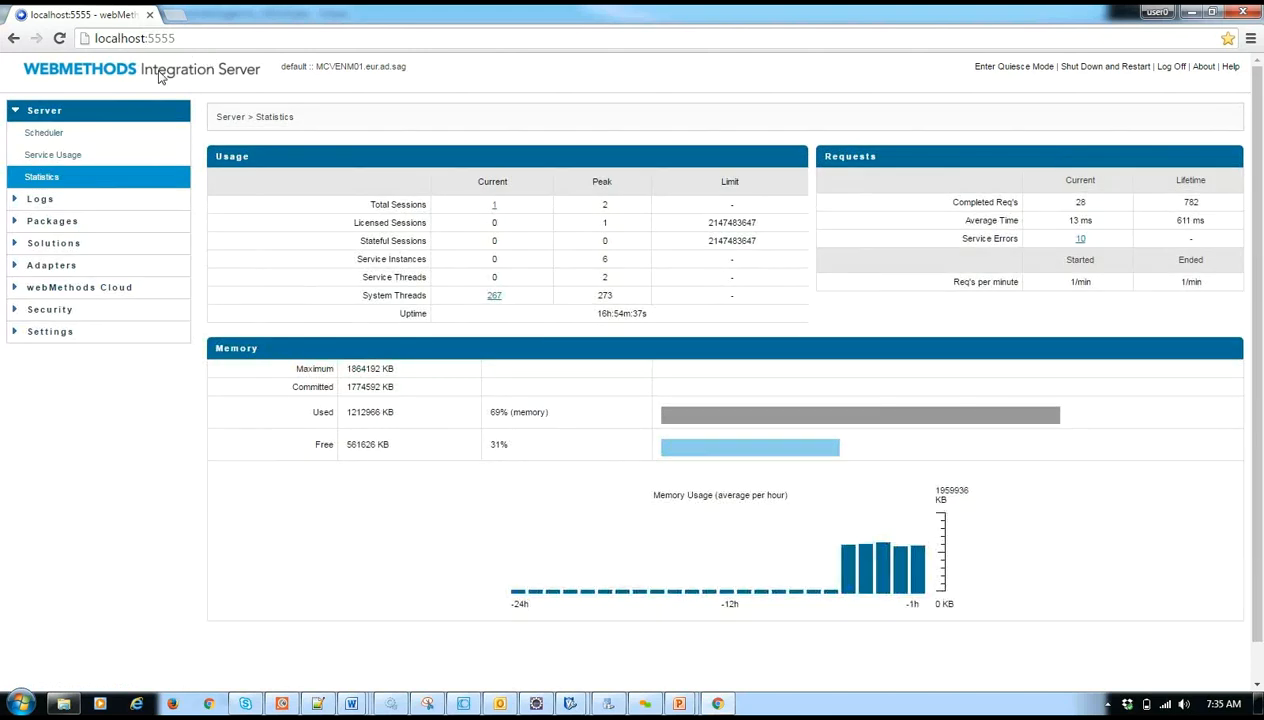
left_click(16, 268)
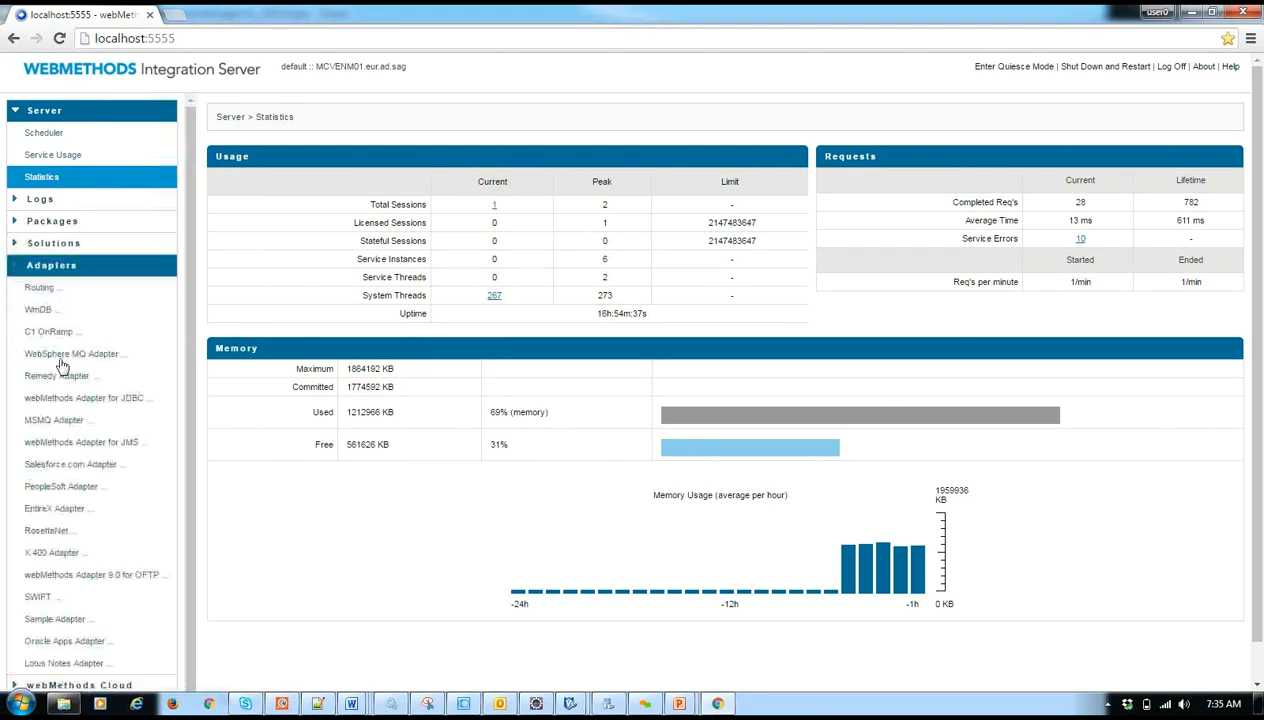
left_click(86, 407)
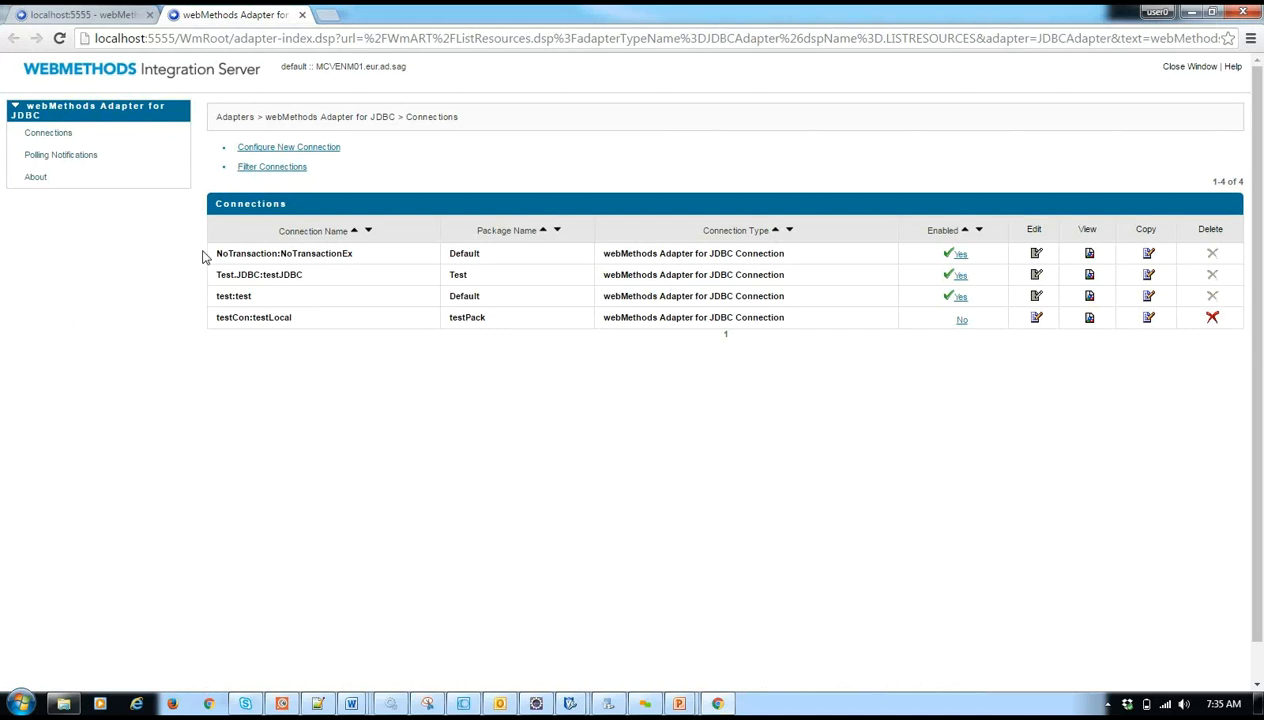
- View the details of the NoTransaction:NoTransactionEx connection and copy its DataSource class, oracle.jdbc.pool.OracleDataSource
left_click(268, 151)
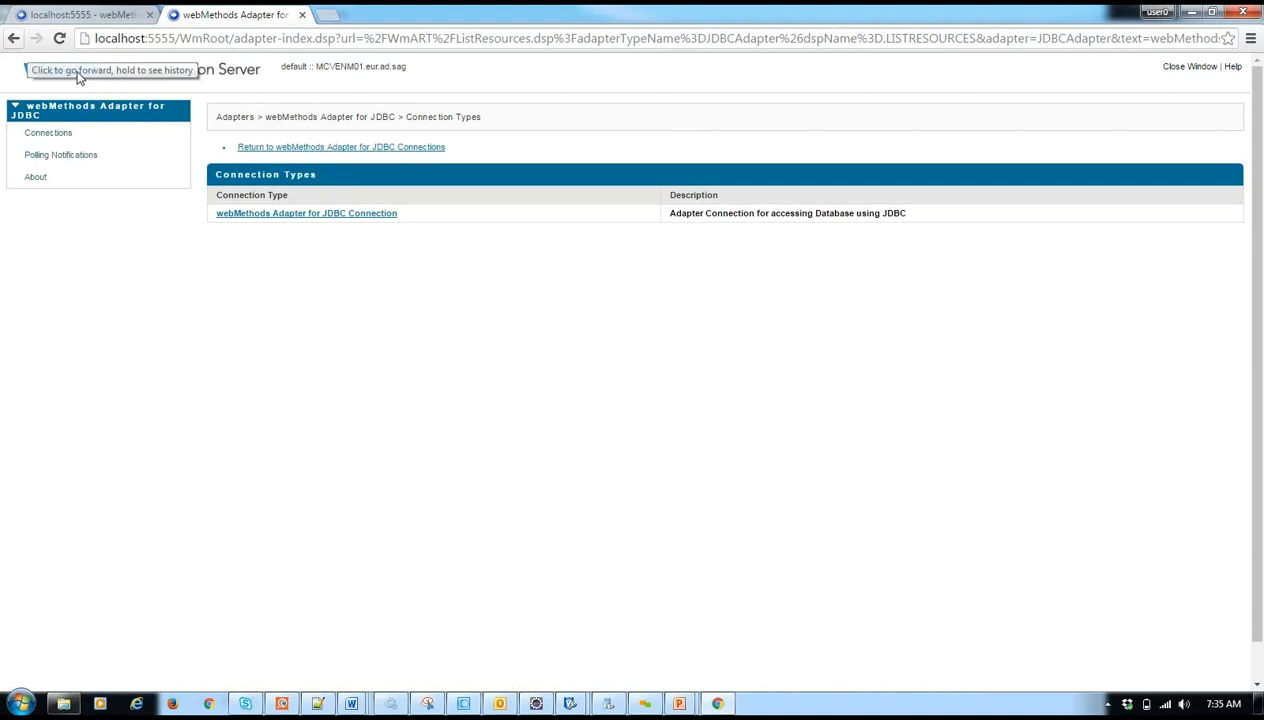
left_click(13, 38)
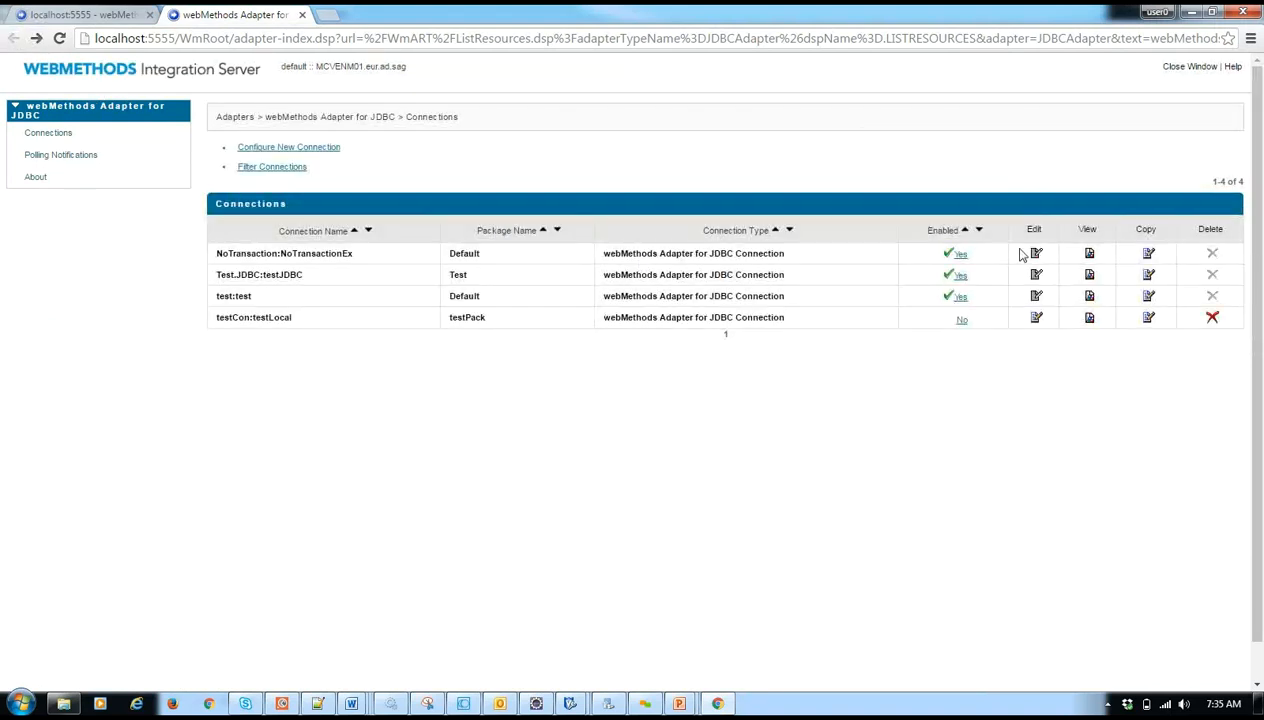
left_click(1088, 253)
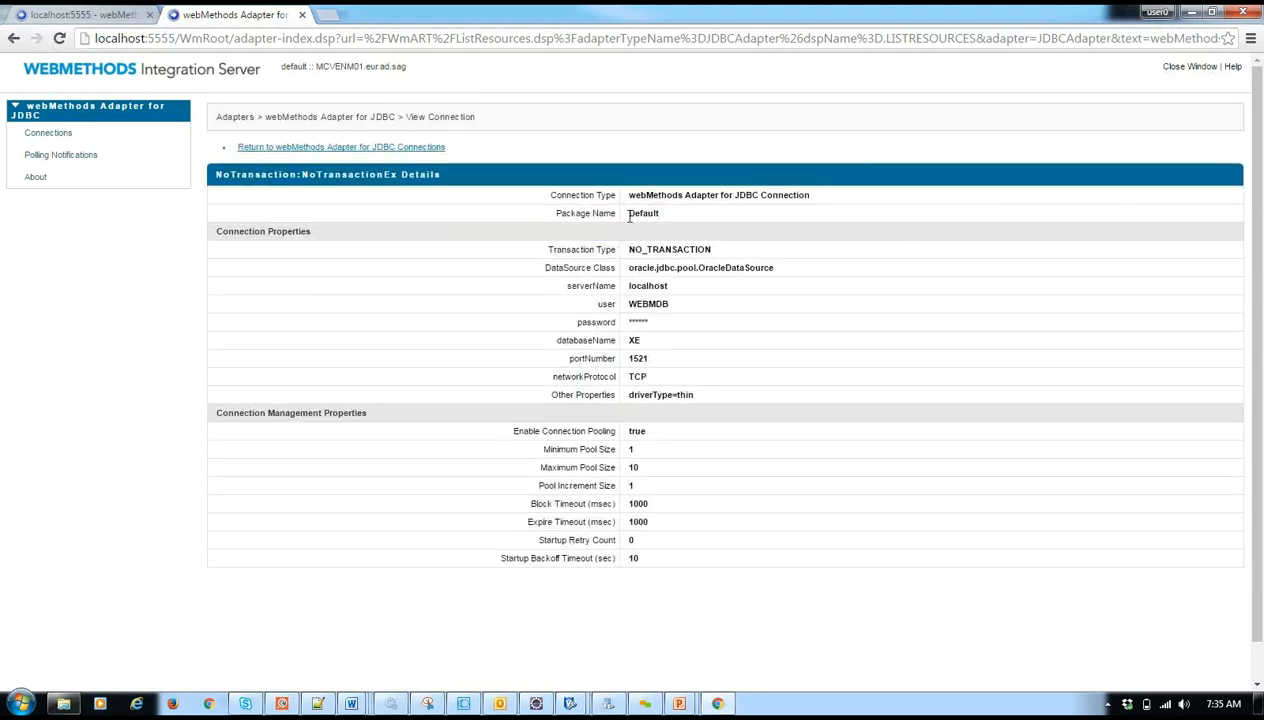
left_click_drag(630, 269, 786, 271)
key("ctrl+c")
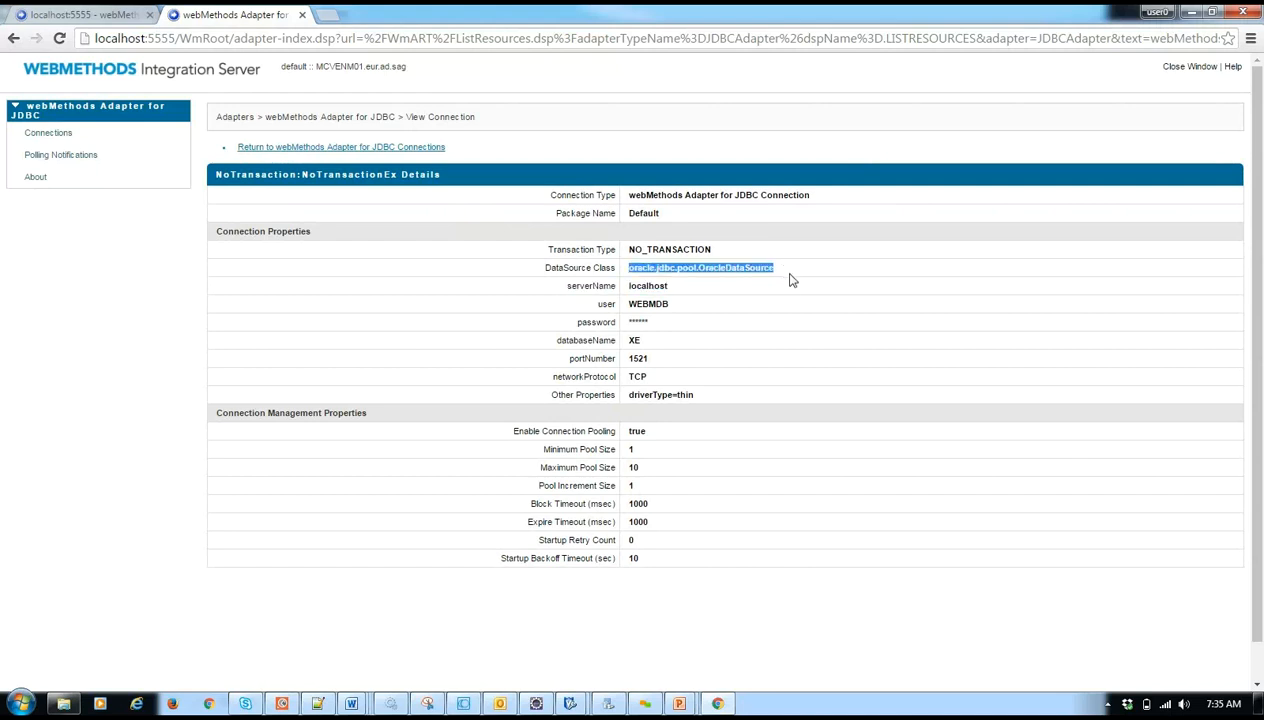
- Return to the JDBC connections and start configuring a new connection of type webMethods Adapter for JDBC Connection
left_click(58, 134)
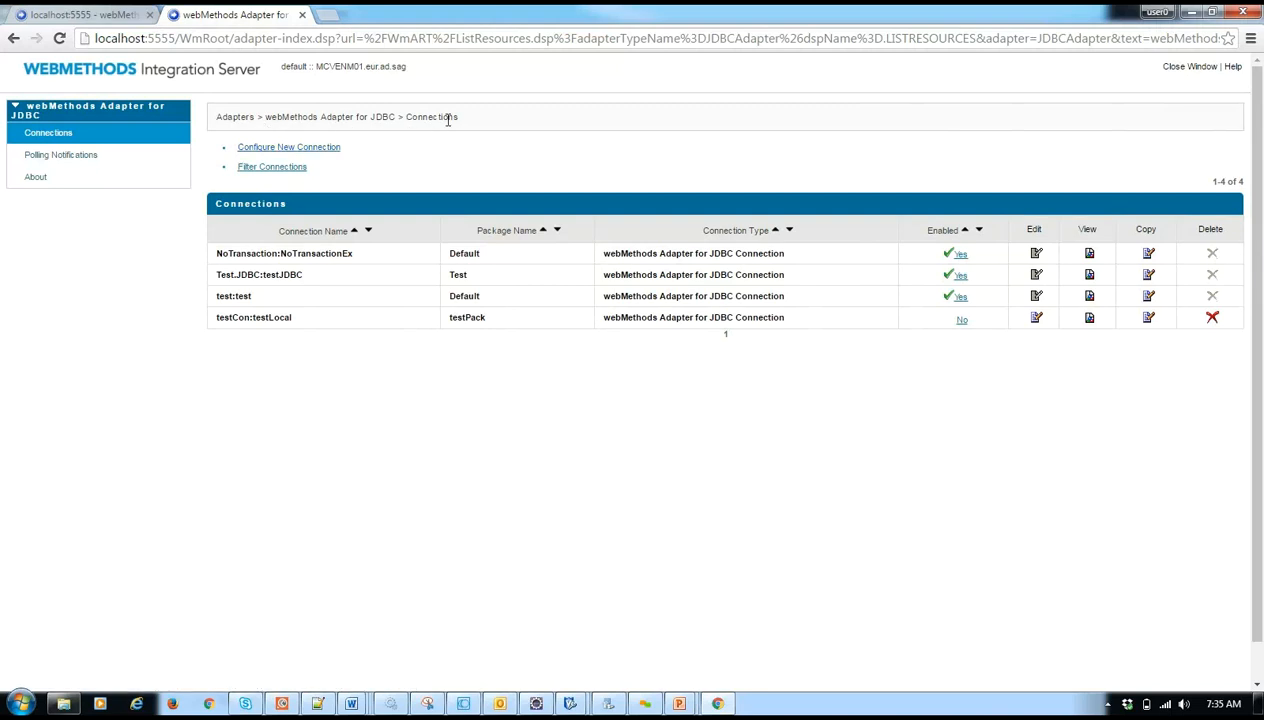
left_click(308, 149)
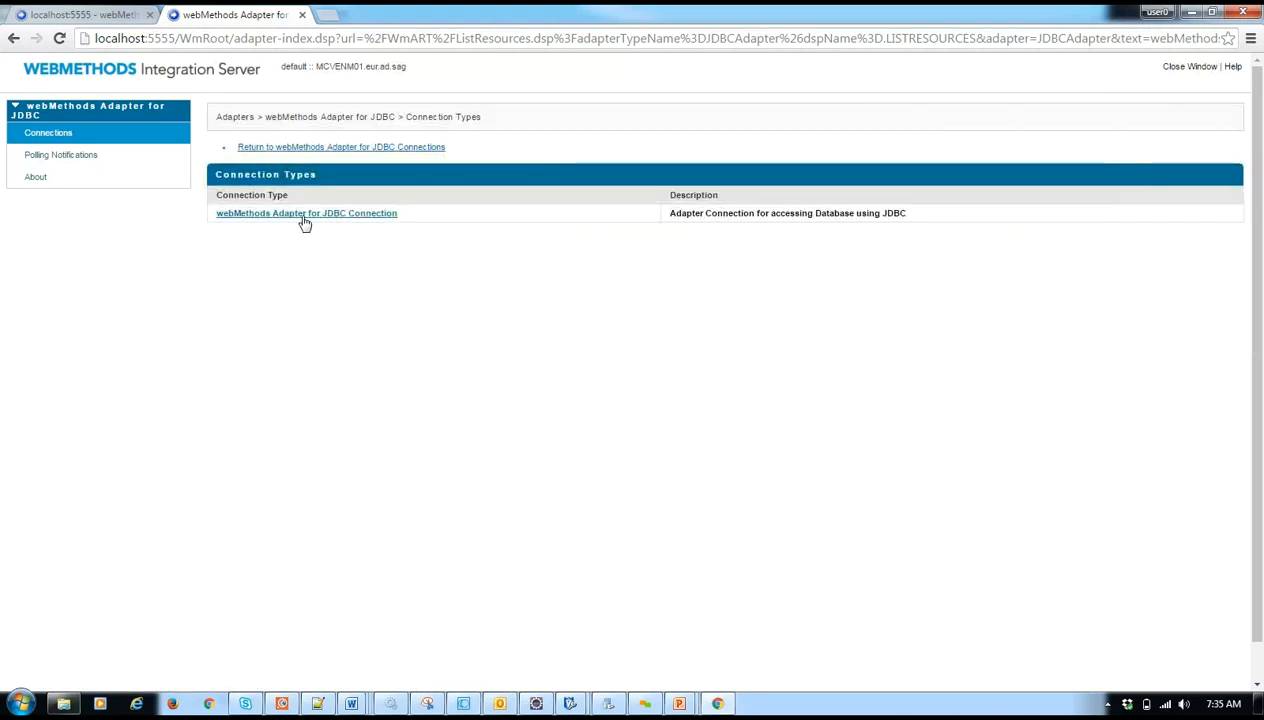
left_click(379, 217)
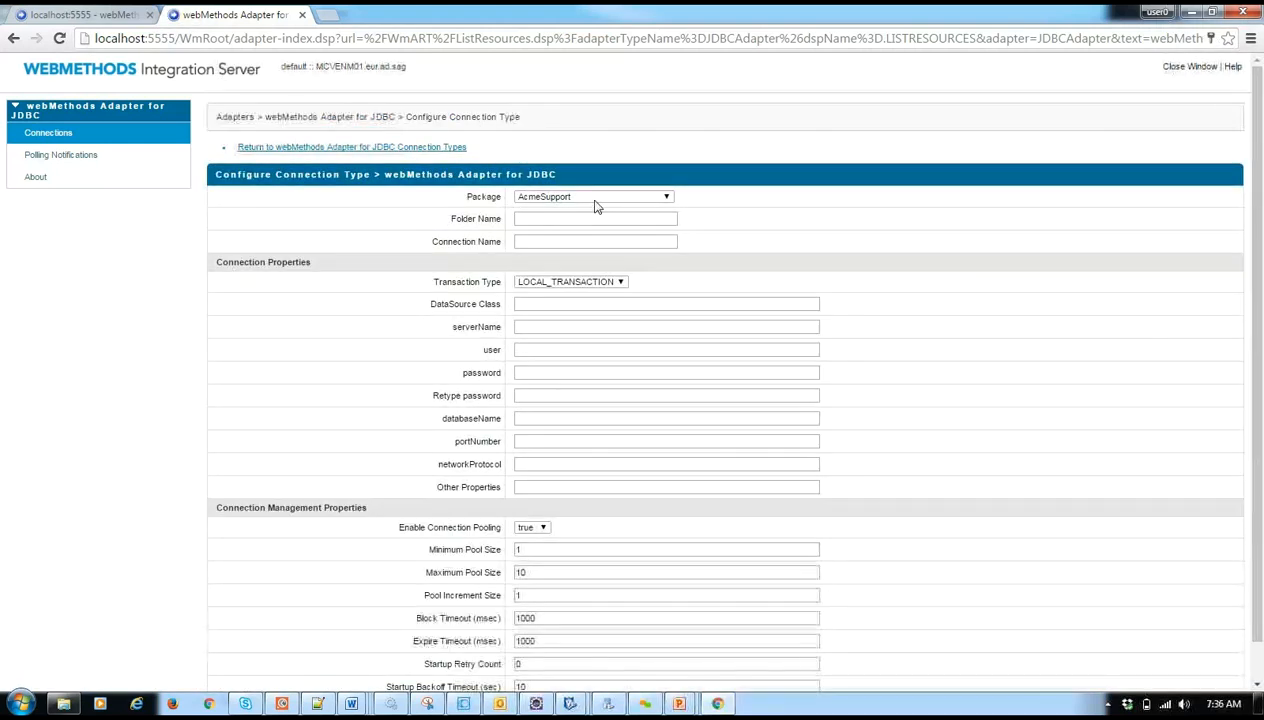
- Set the new connection's package to NewBatch, folder name to JDBCConnection and connection name to JDBCForNewBatch
left_click(588, 199)
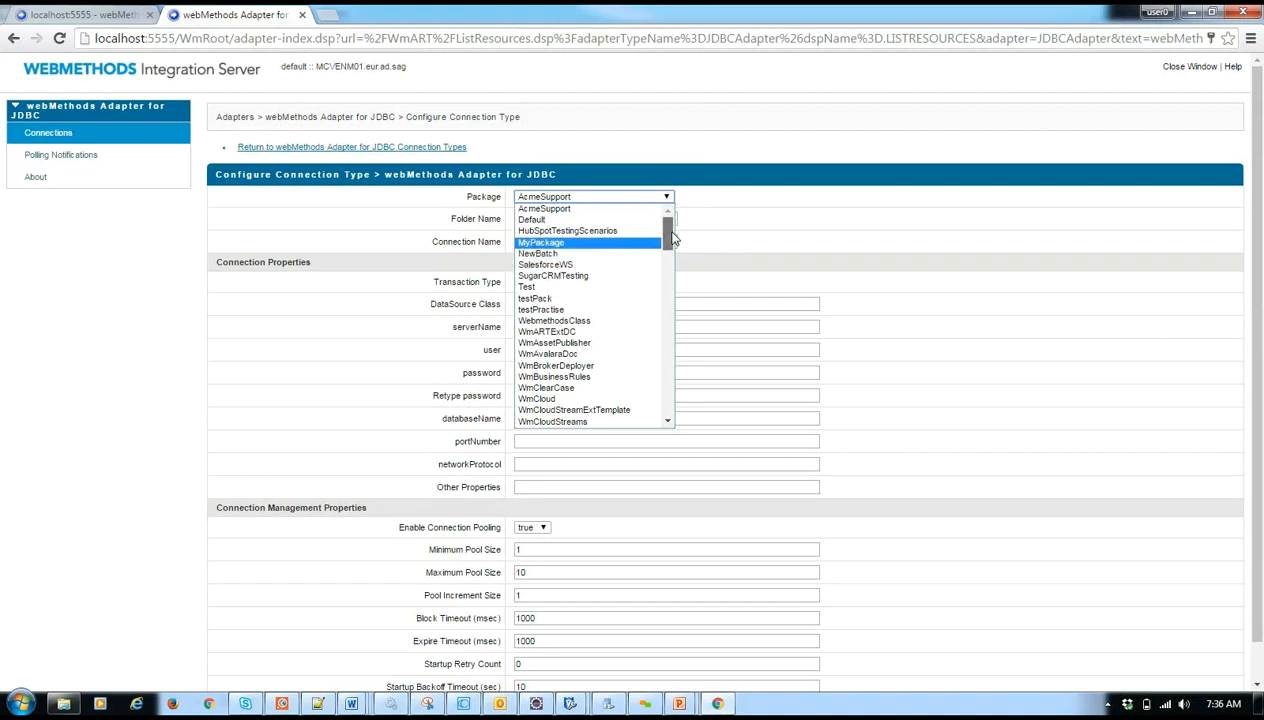
scroll(670, 236, "down", 1)
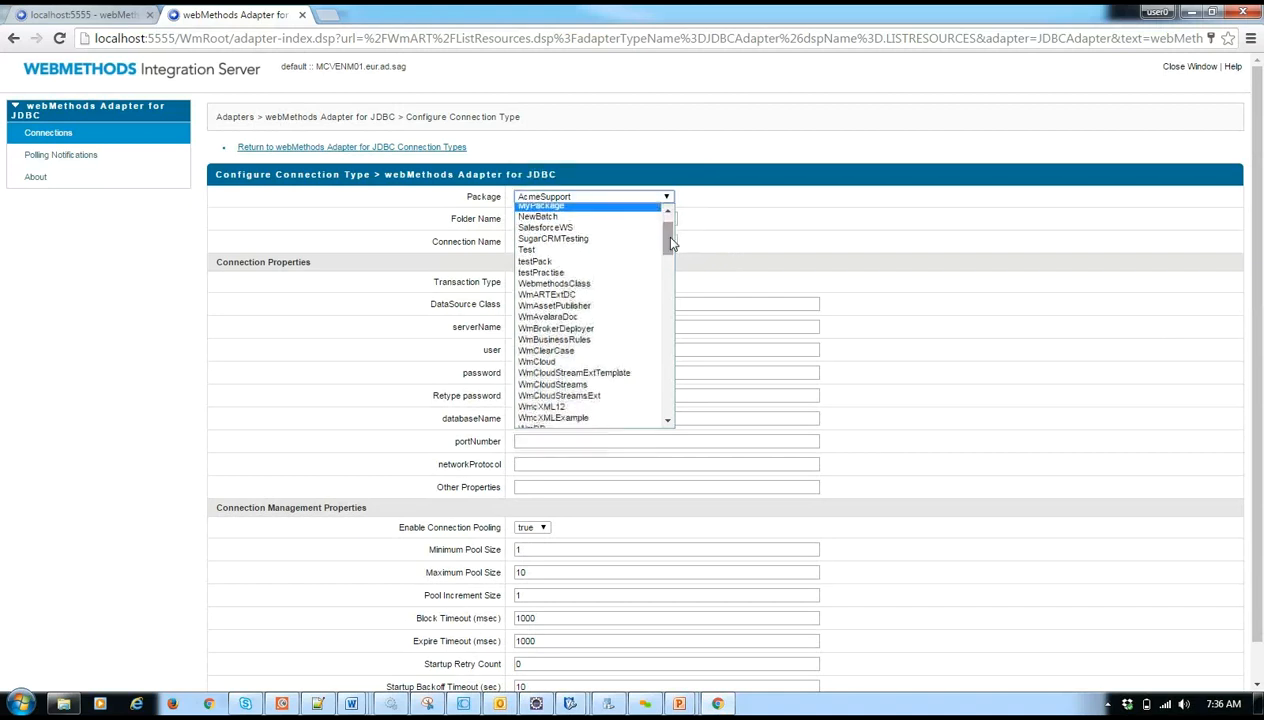
left_click(601, 218)
left_click(527, 222)
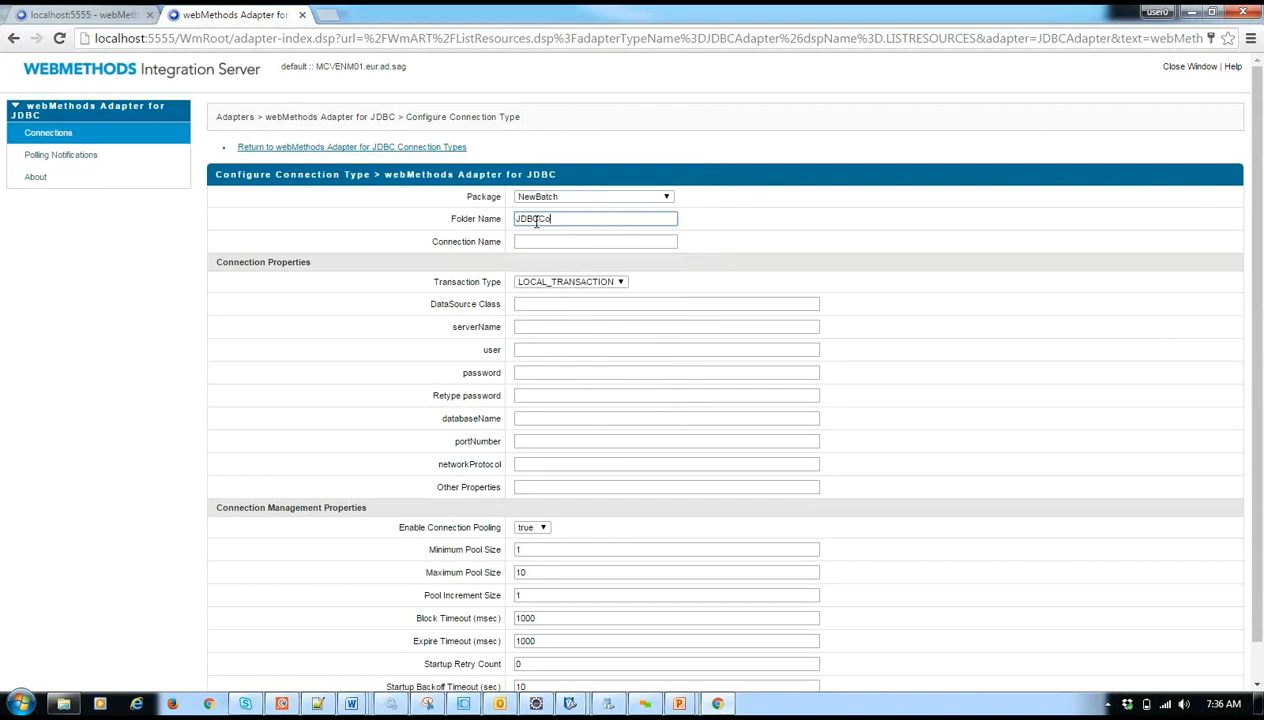
left_click(530, 241)
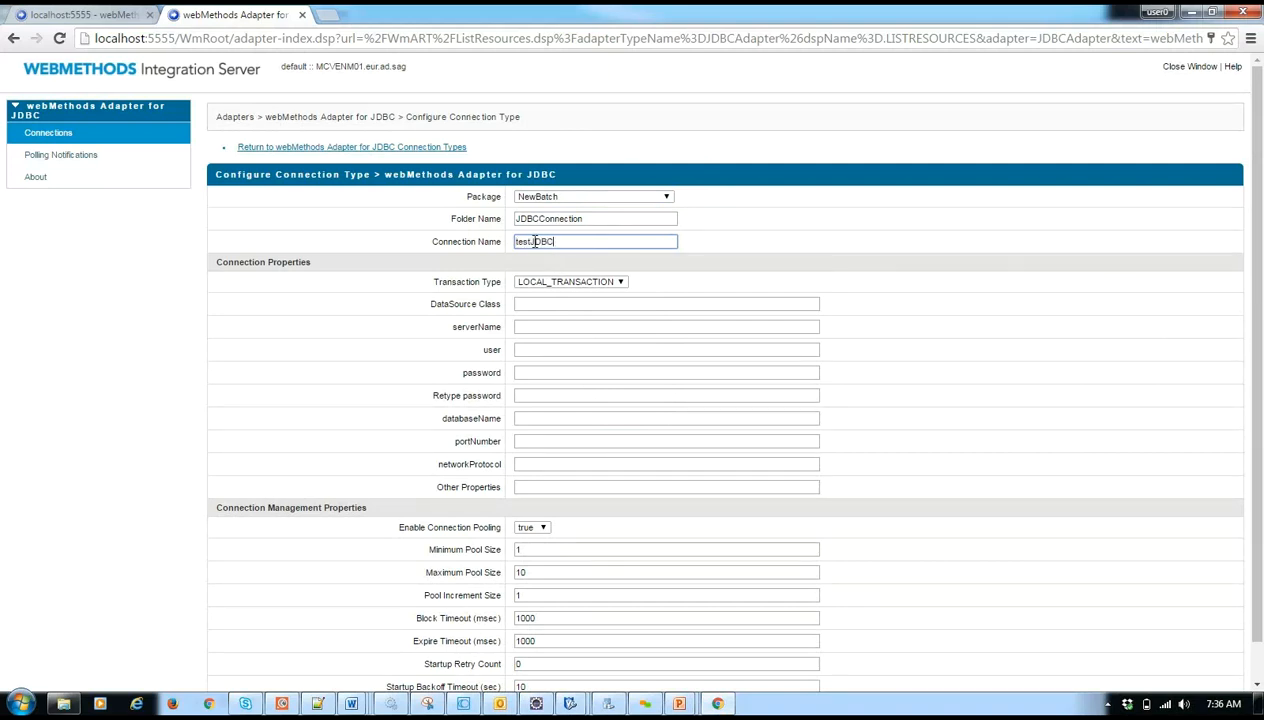
left_click_drag(530, 241, 513, 241)
key("BackSpace")
- Check the transaction type options, keep LOCAL_TRANSACTION, and set the DataSource Class to oracle.jdbc.pool.OracleDataSource
left_click(562, 282)
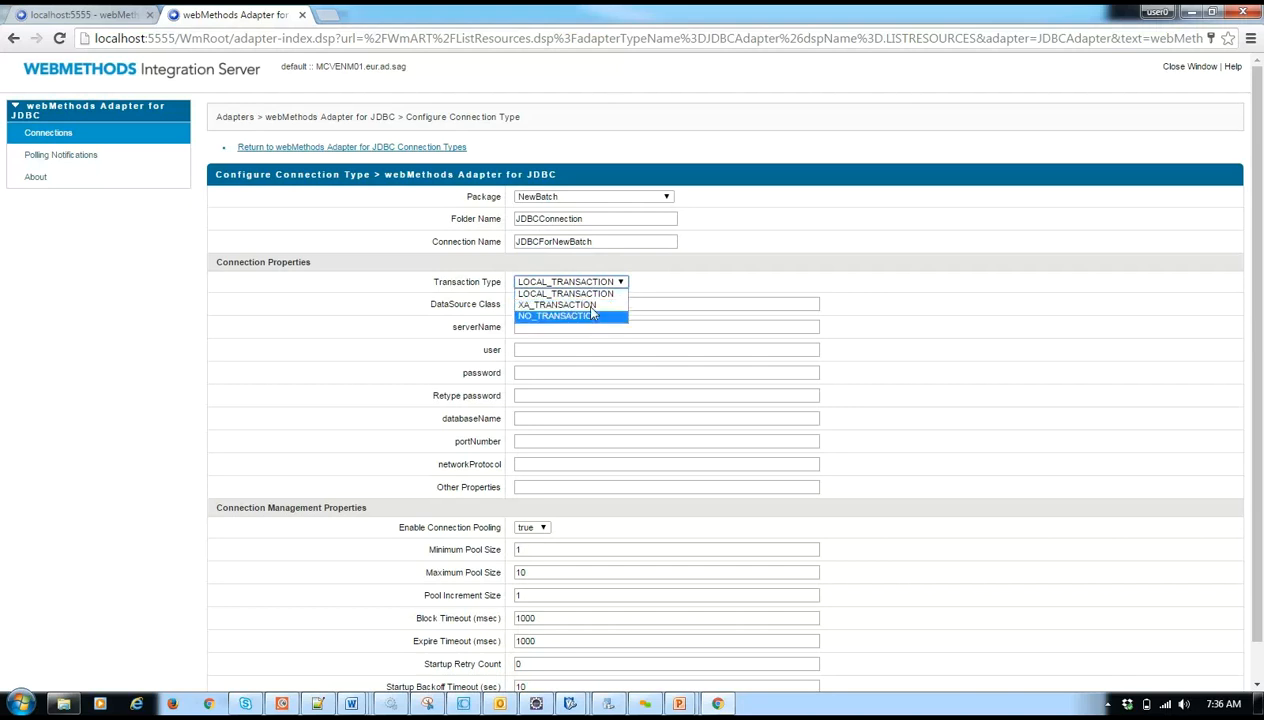
left_click(669, 288)
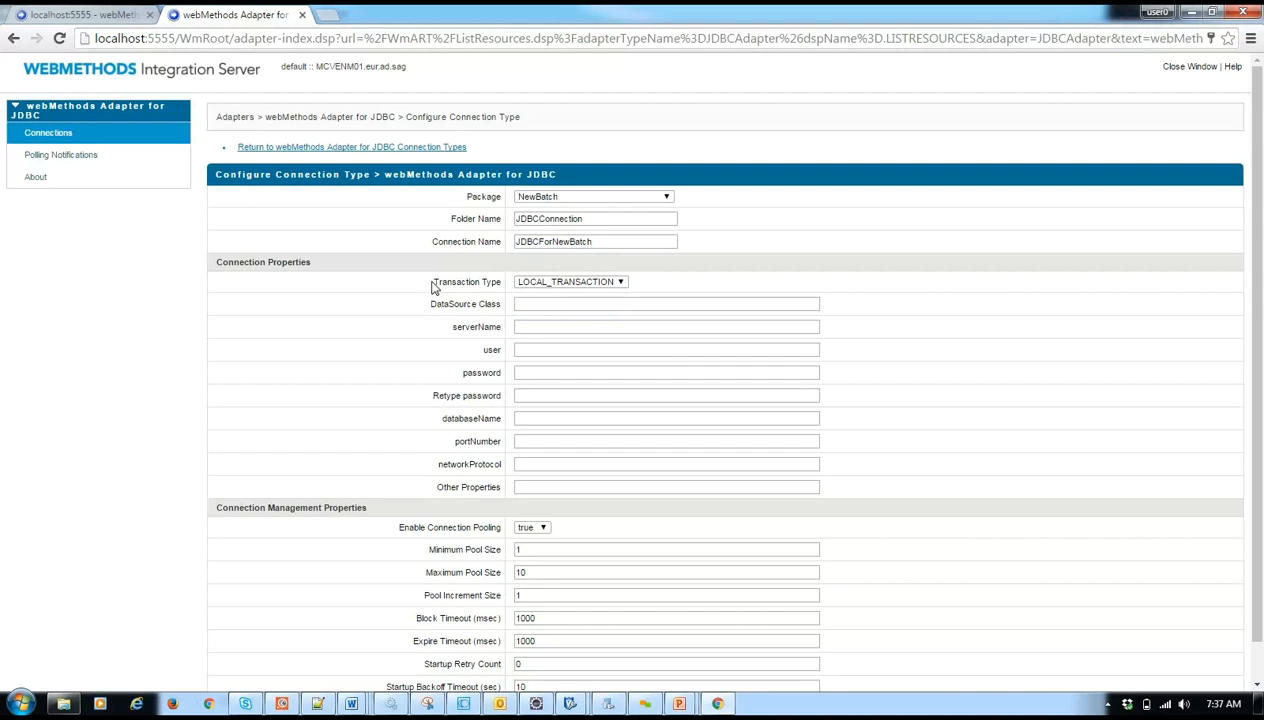
left_click_drag(436, 281, 505, 281)
left_click(522, 301)
key("ctrl+v")
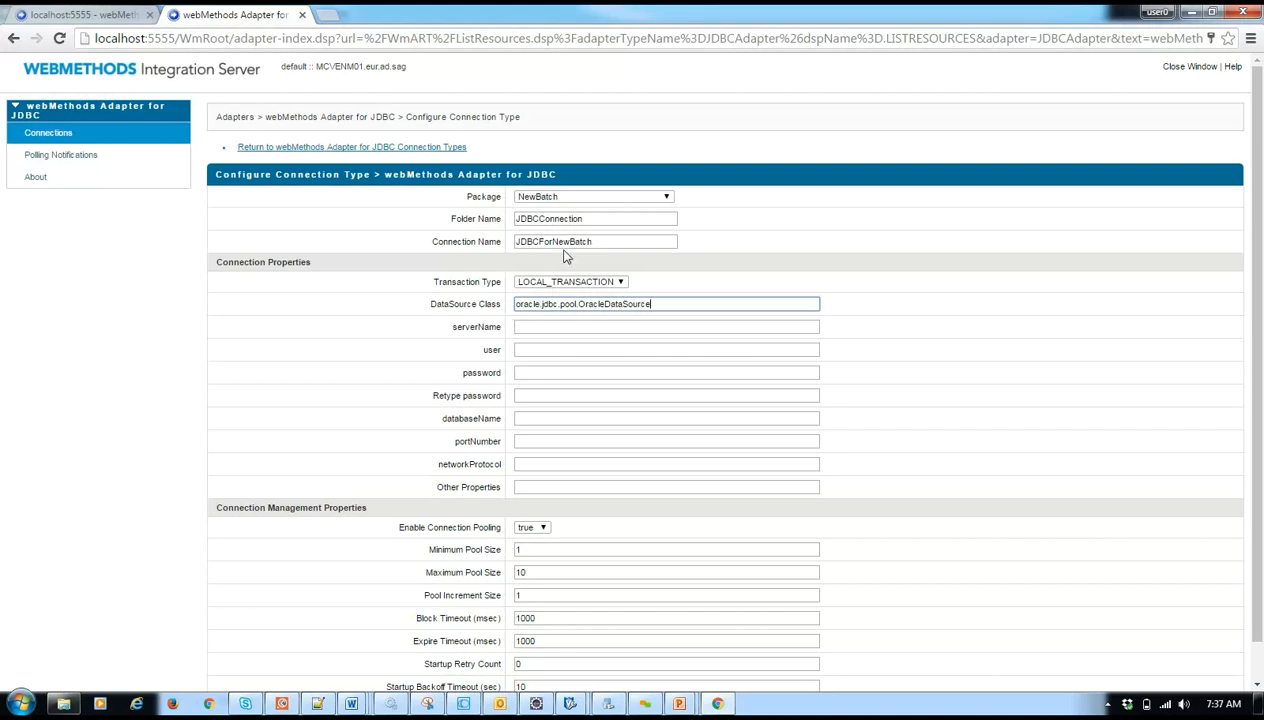
- Search the Integration Server's About page for "ojdbc" to check the Oracle driver jars on its classpath
left_click(58, 14)
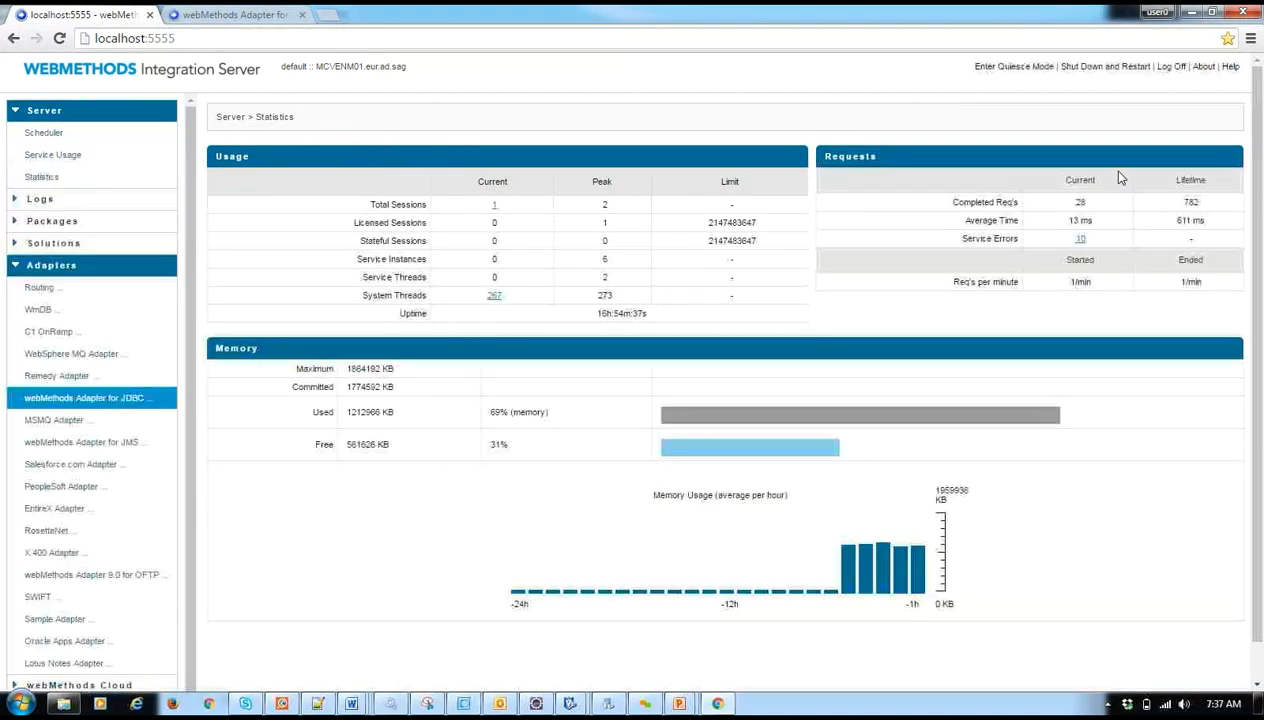
left_click(1206, 67)
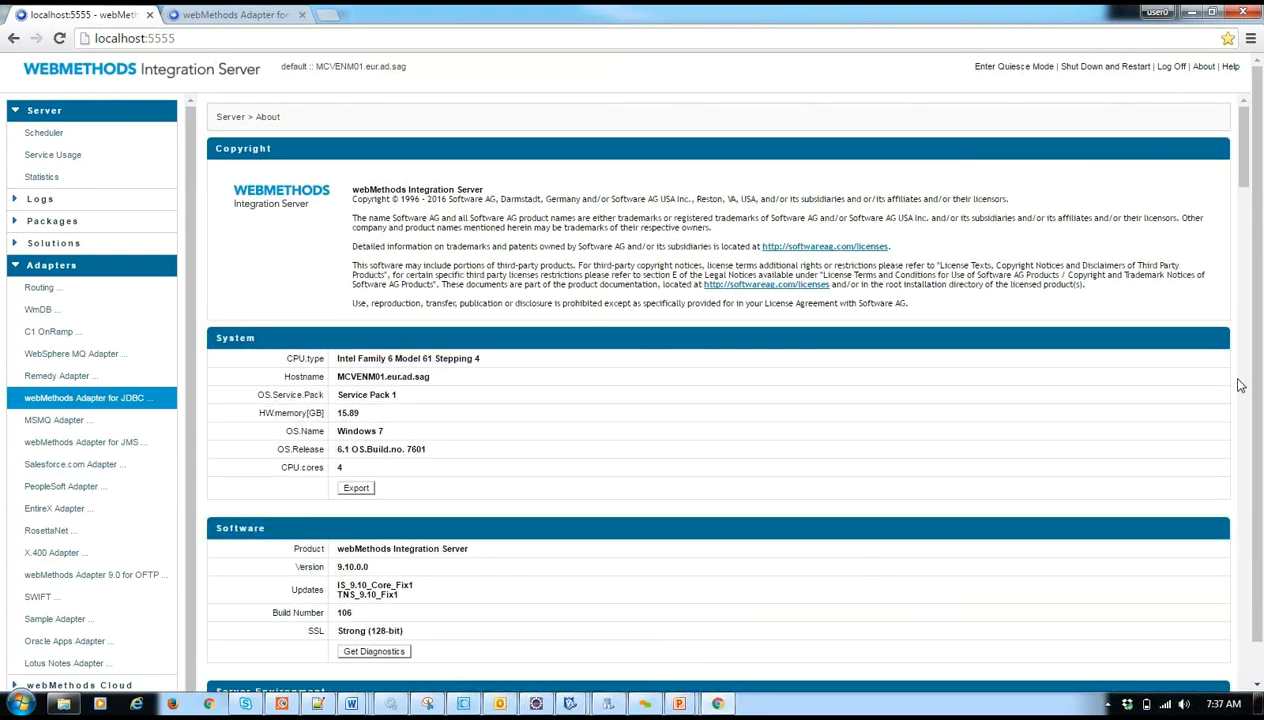
scroll(1224, 380, "down", 15)
key("ctrl+f")
type("ojdbc")
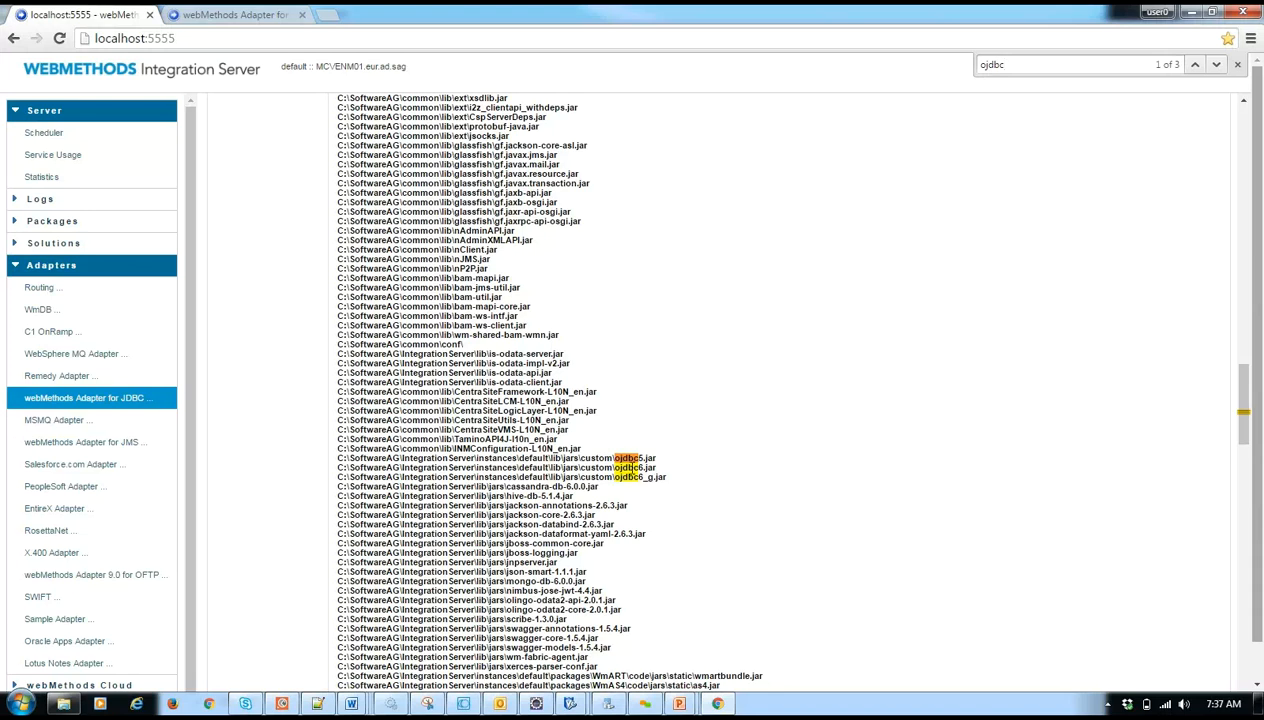
double_click(632, 469)
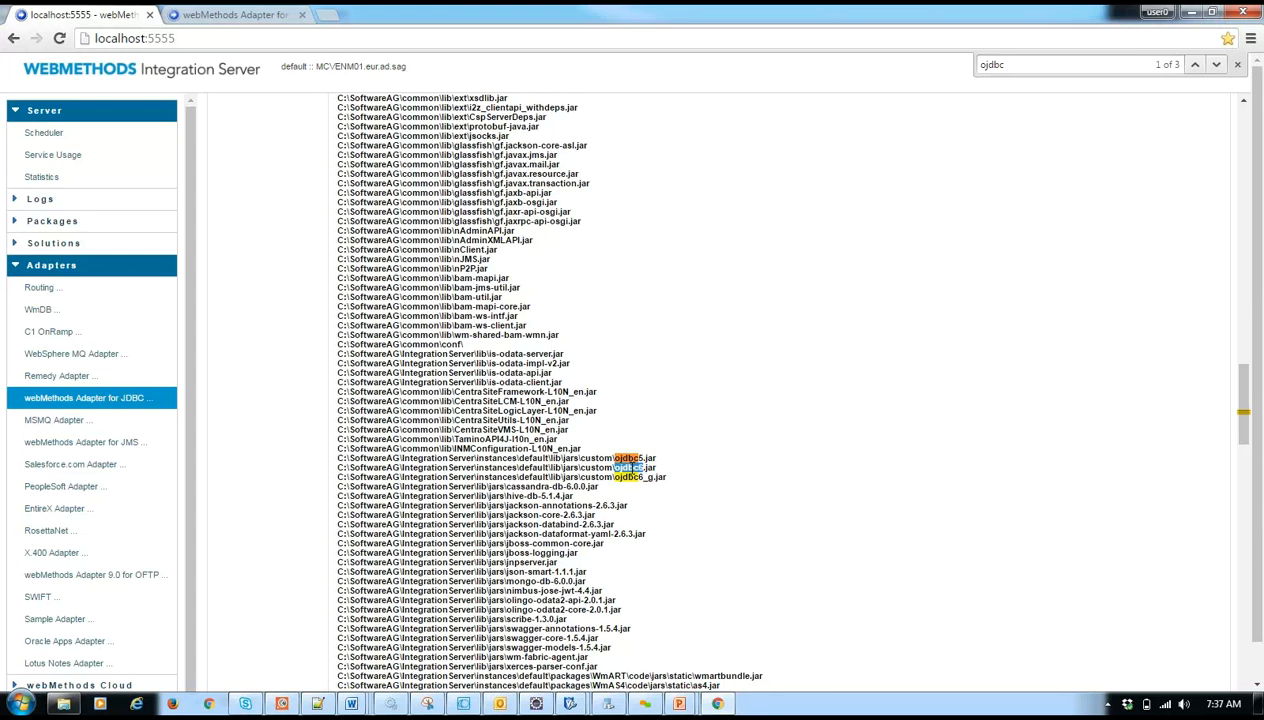
- Switch to Windows Explorer, browse to the Oracle server's jdbc\lib folder and select the three ojdbc driver jars
left_click(66, 703)
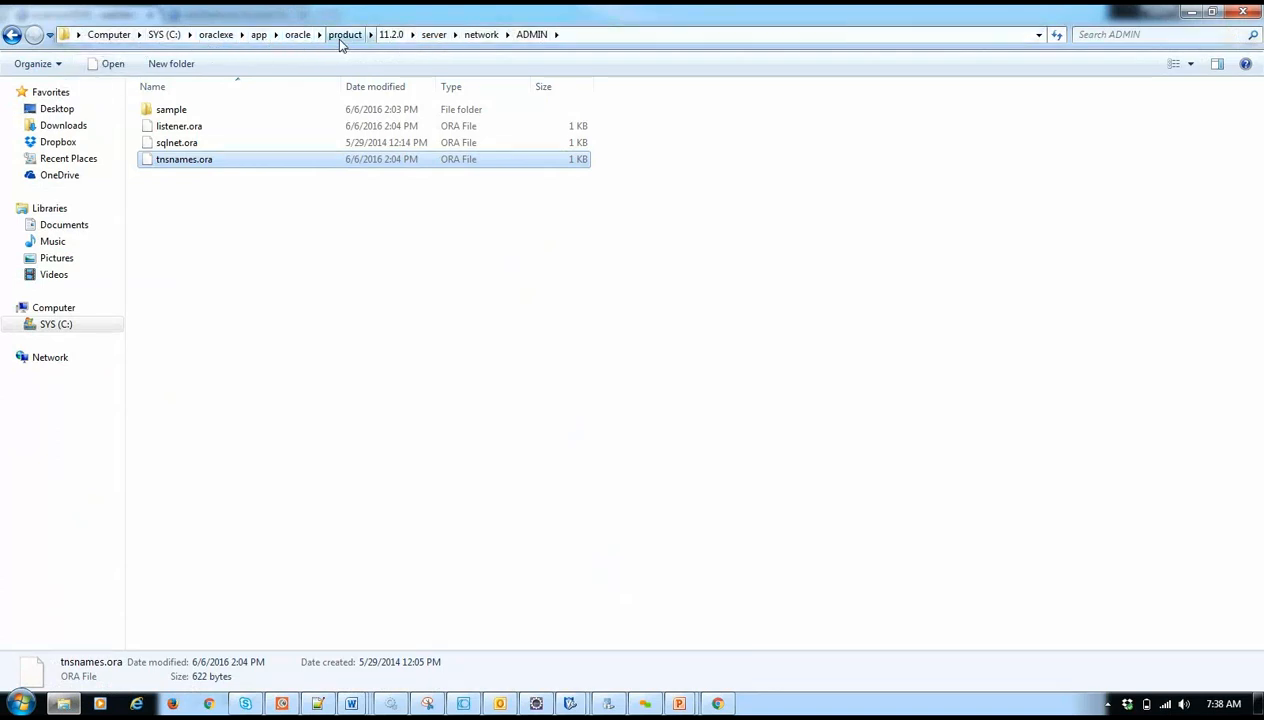
left_click(434, 35)
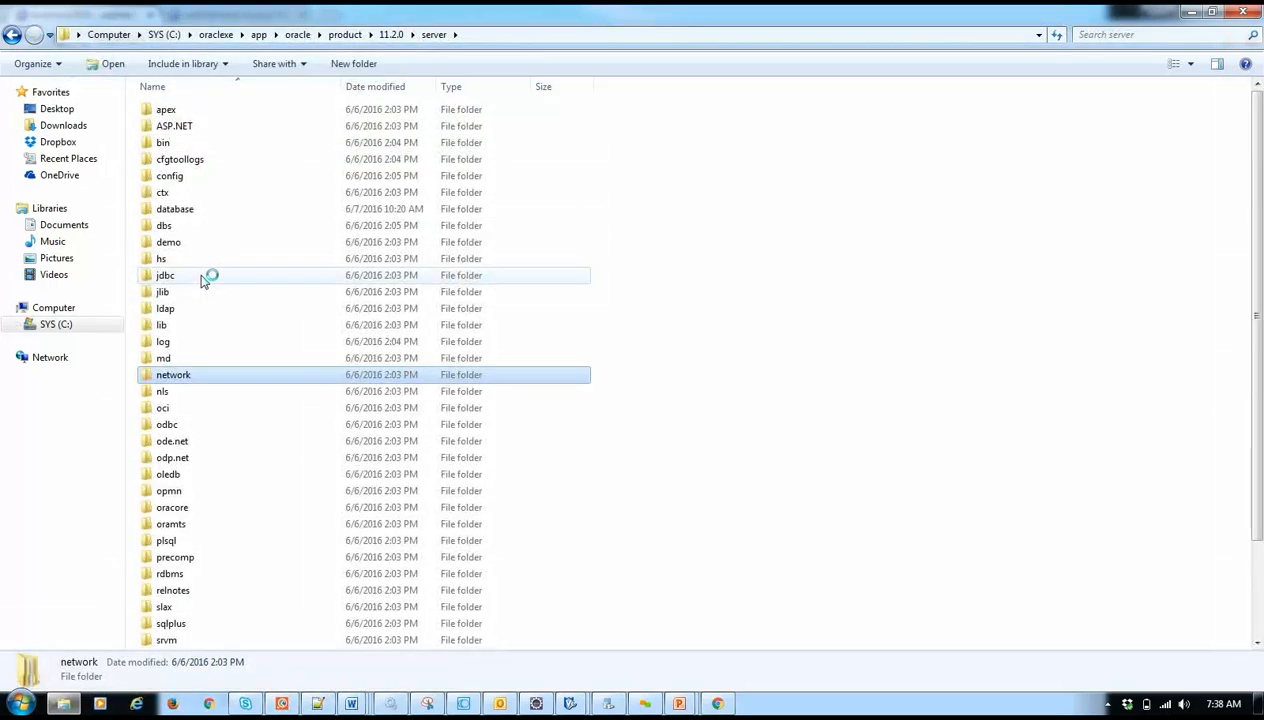
double_click(201, 280)
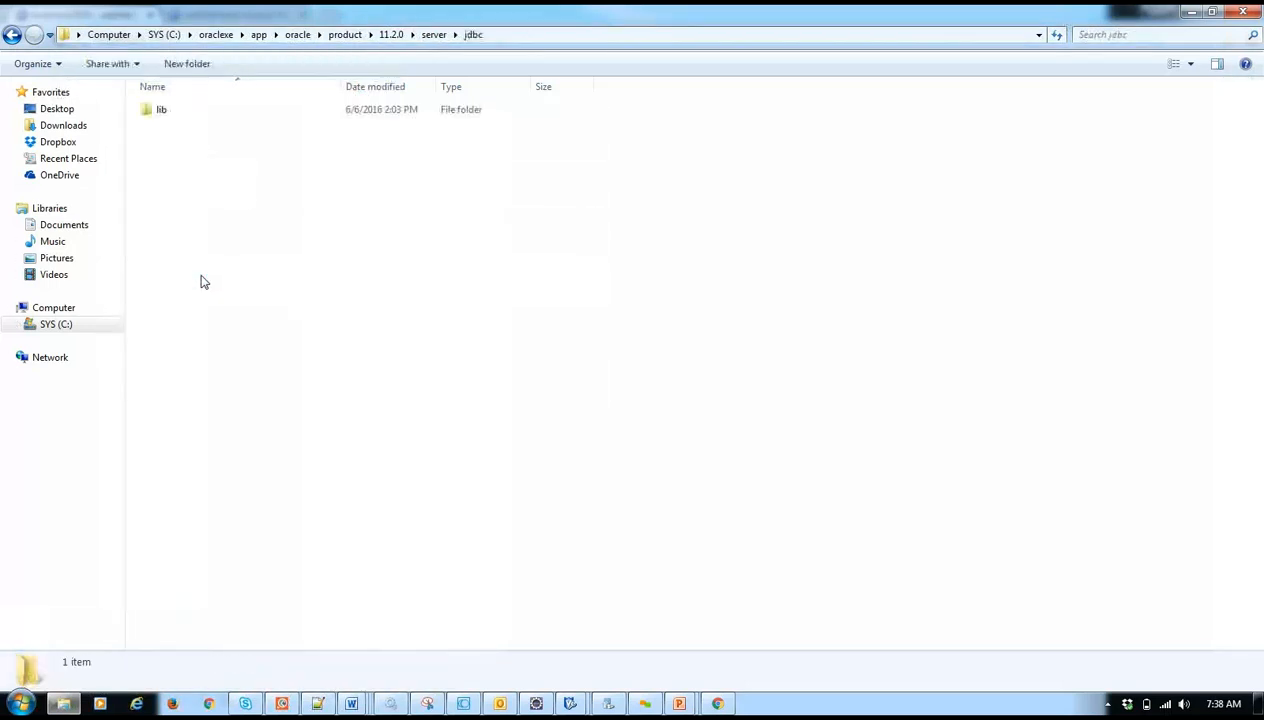
left_click(177, 113)
double_click(177, 113)
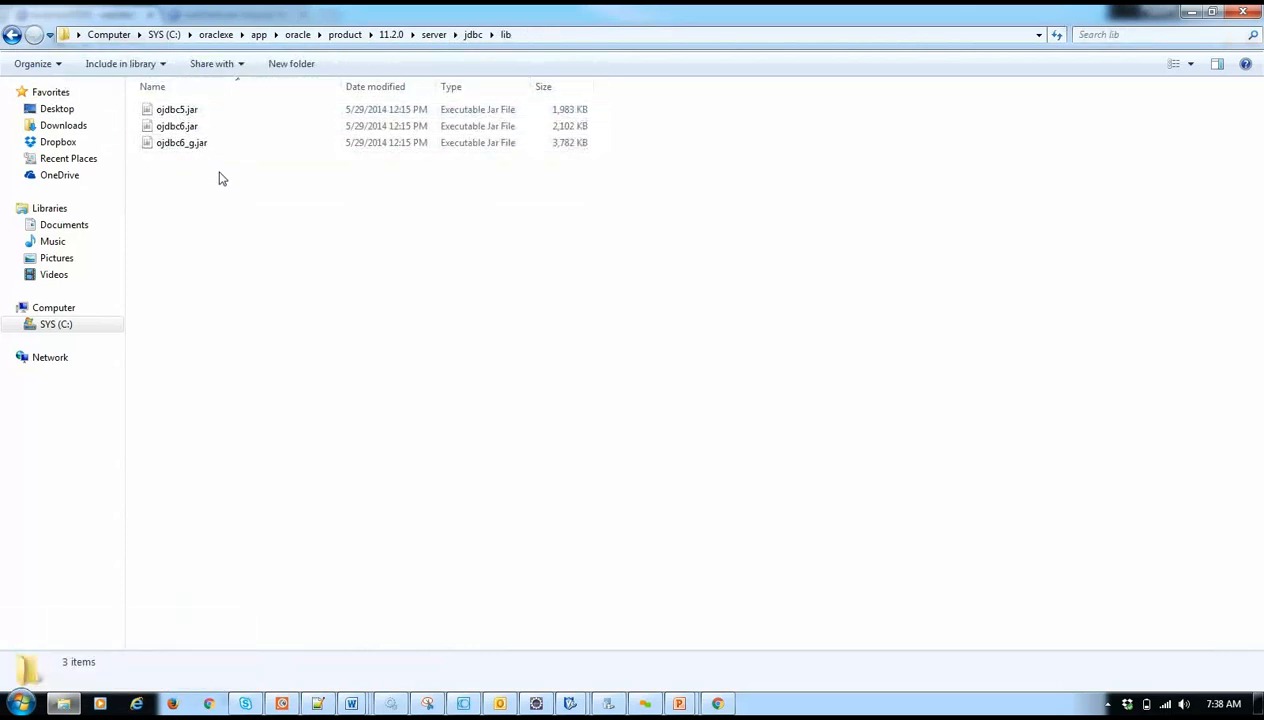
left_click_drag(222, 178, 220, 108)
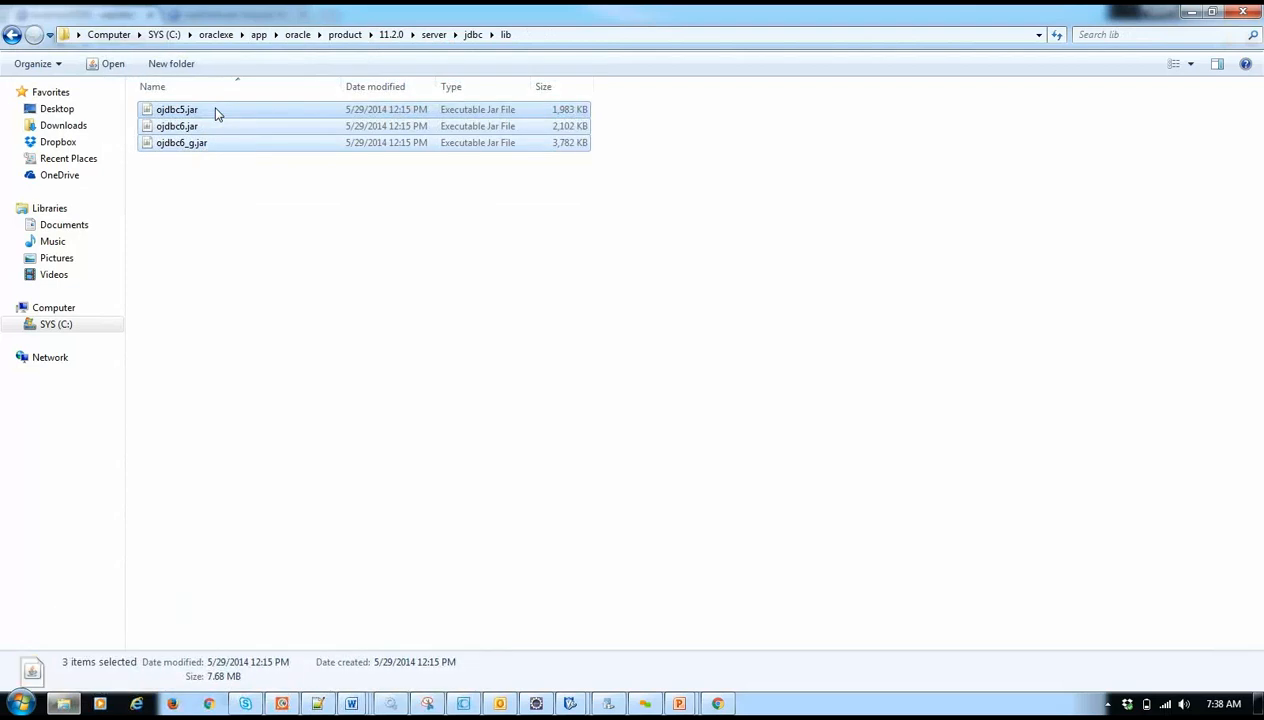
- Browse to C:\SoftwareAG\IntegrationServer\instances\default\lib\jars\custom to inspect the server's custom driver jars
left_click(52, 330)
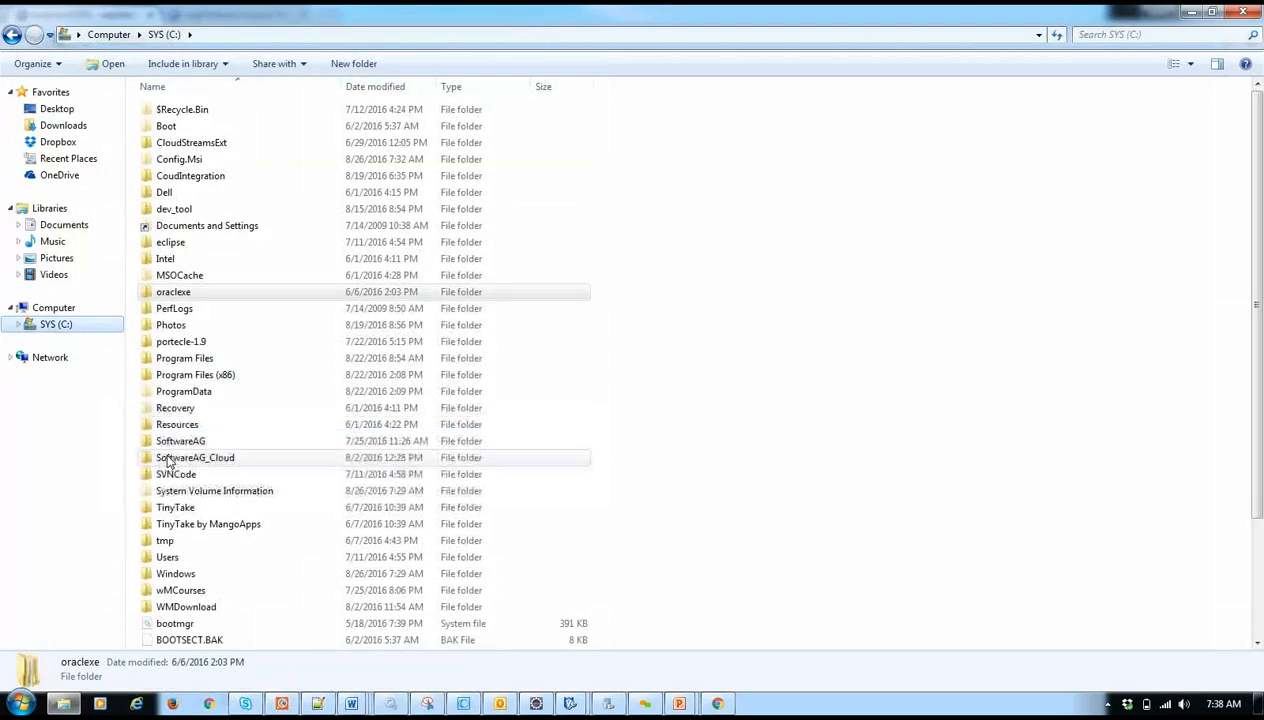
double_click(208, 447)
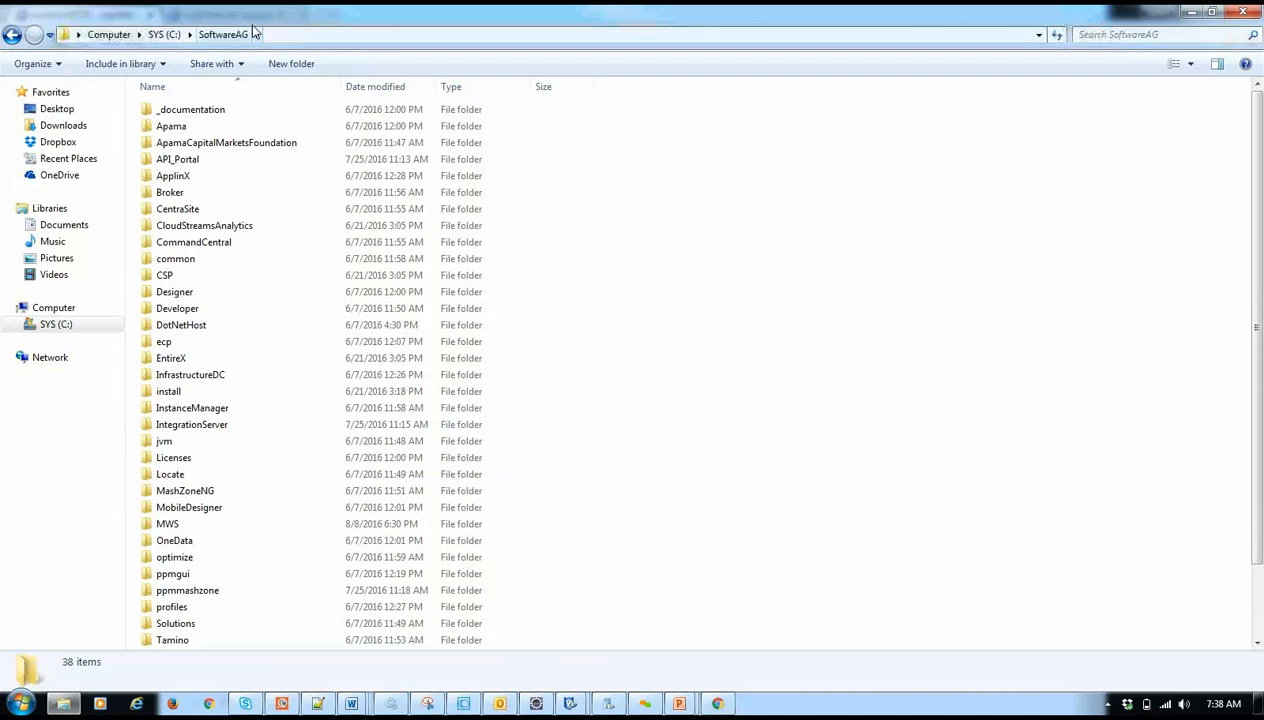
double_click(251, 425)
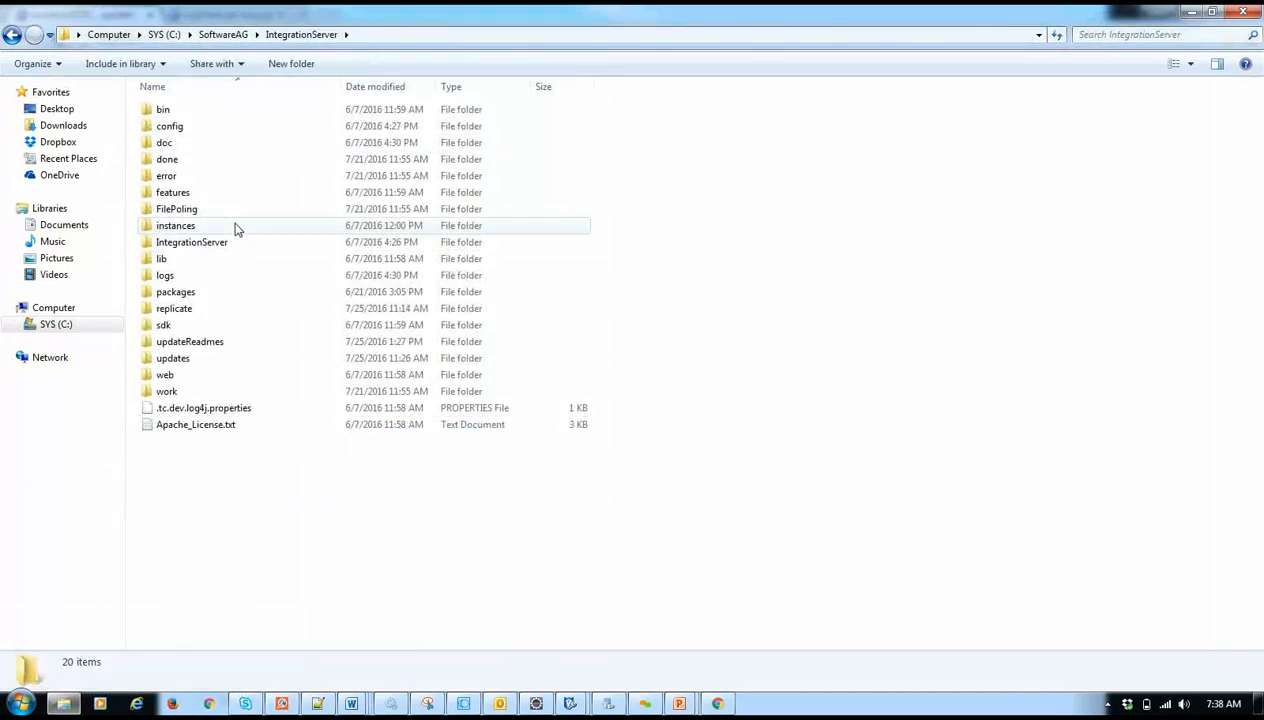
double_click(236, 228)
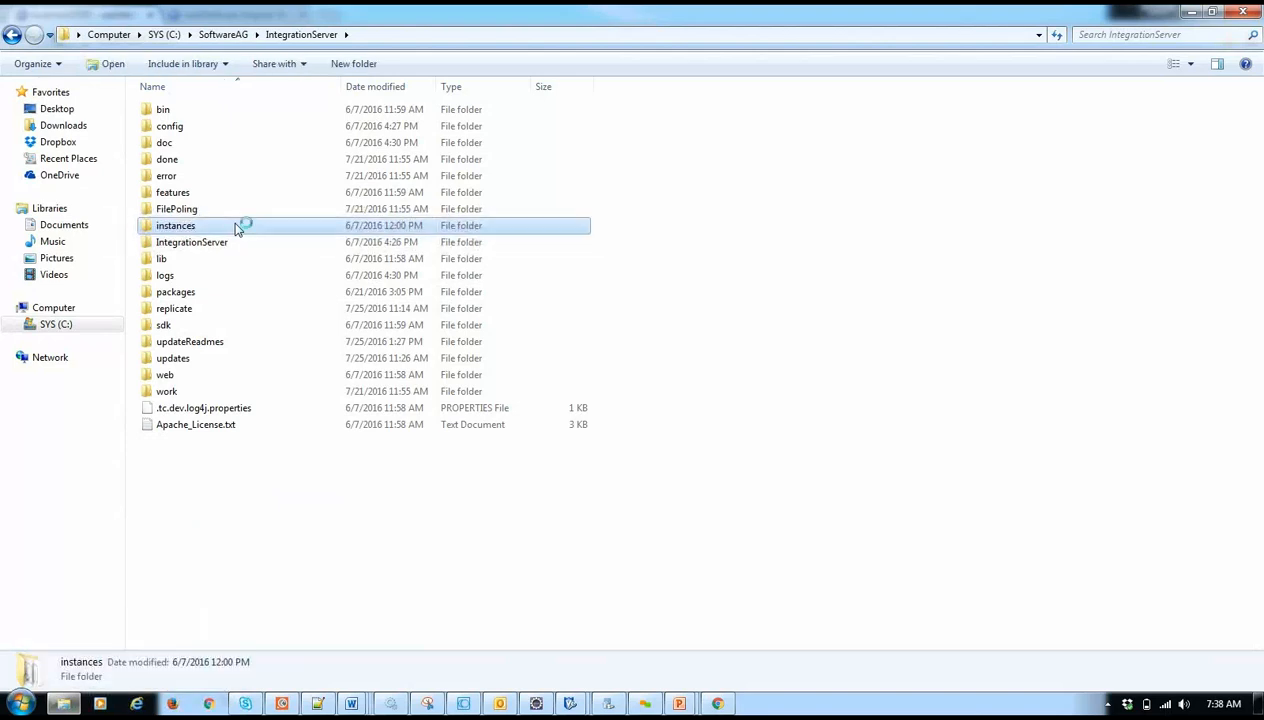
double_click(207, 110)
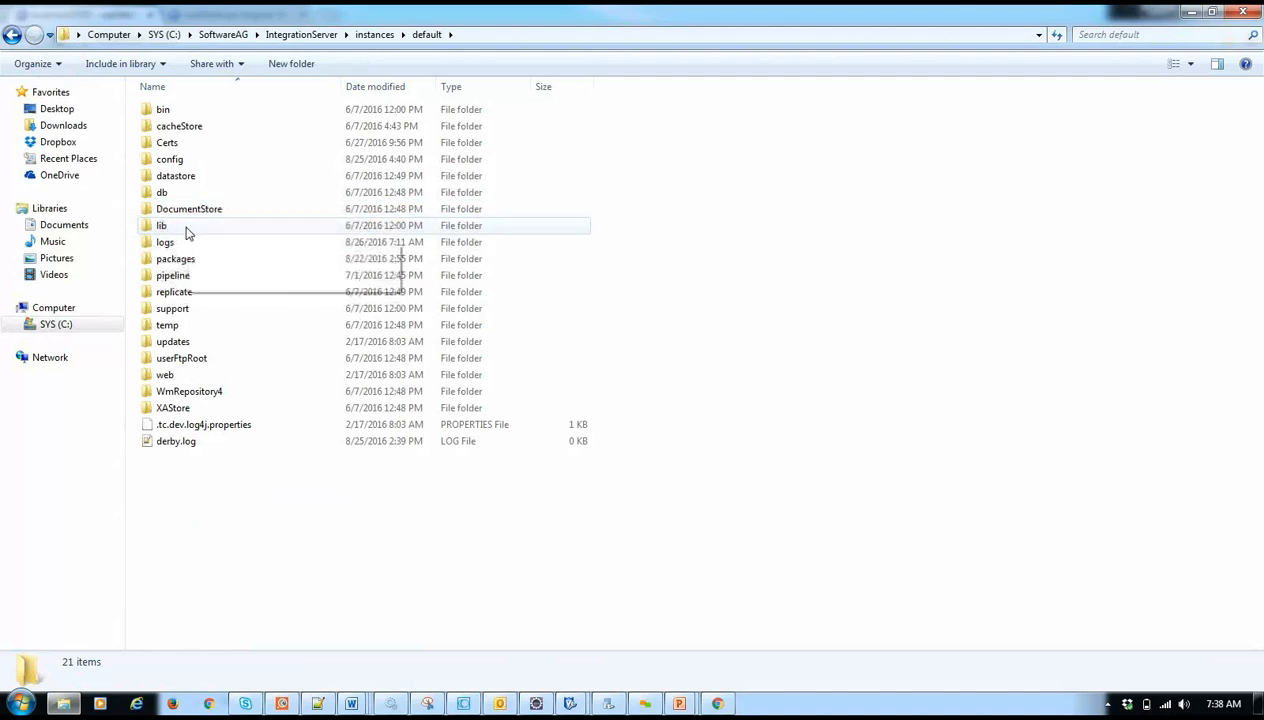
double_click(186, 229)
double_click(165, 111)
double_click(203, 115)
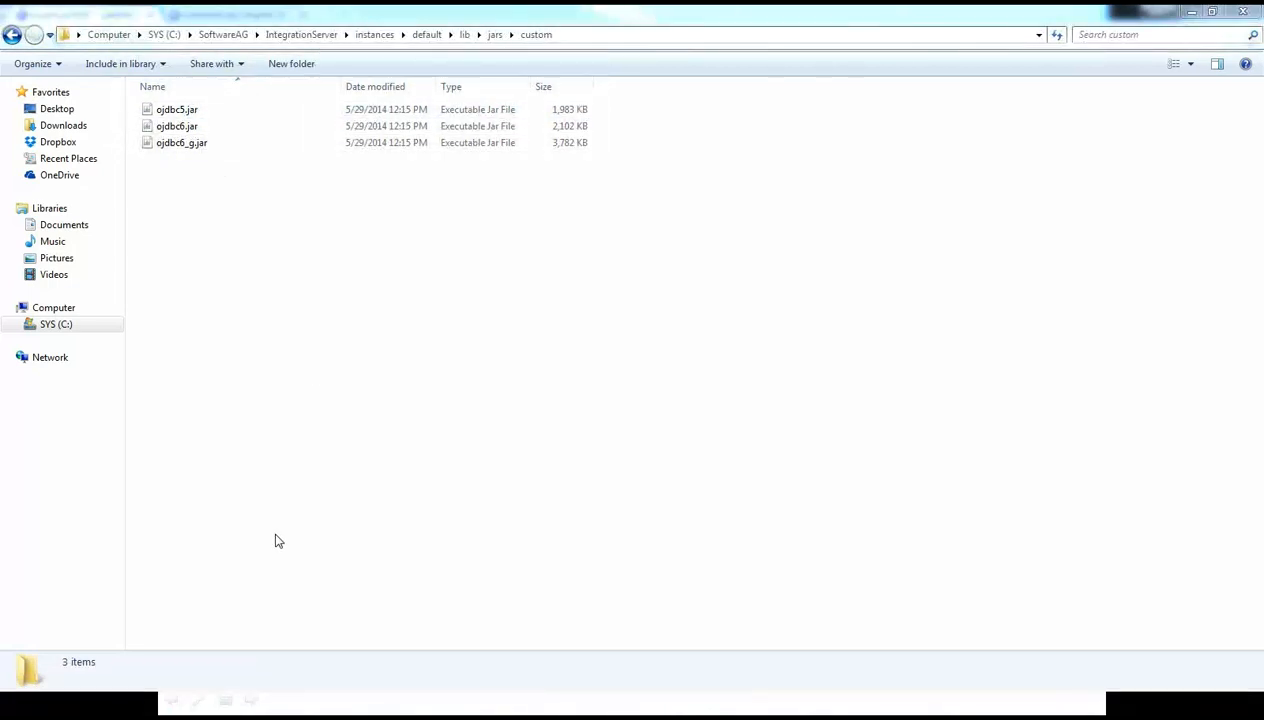
- Switch back to the Integration Server page in Chrome and close the page search
key("alt+Tab")
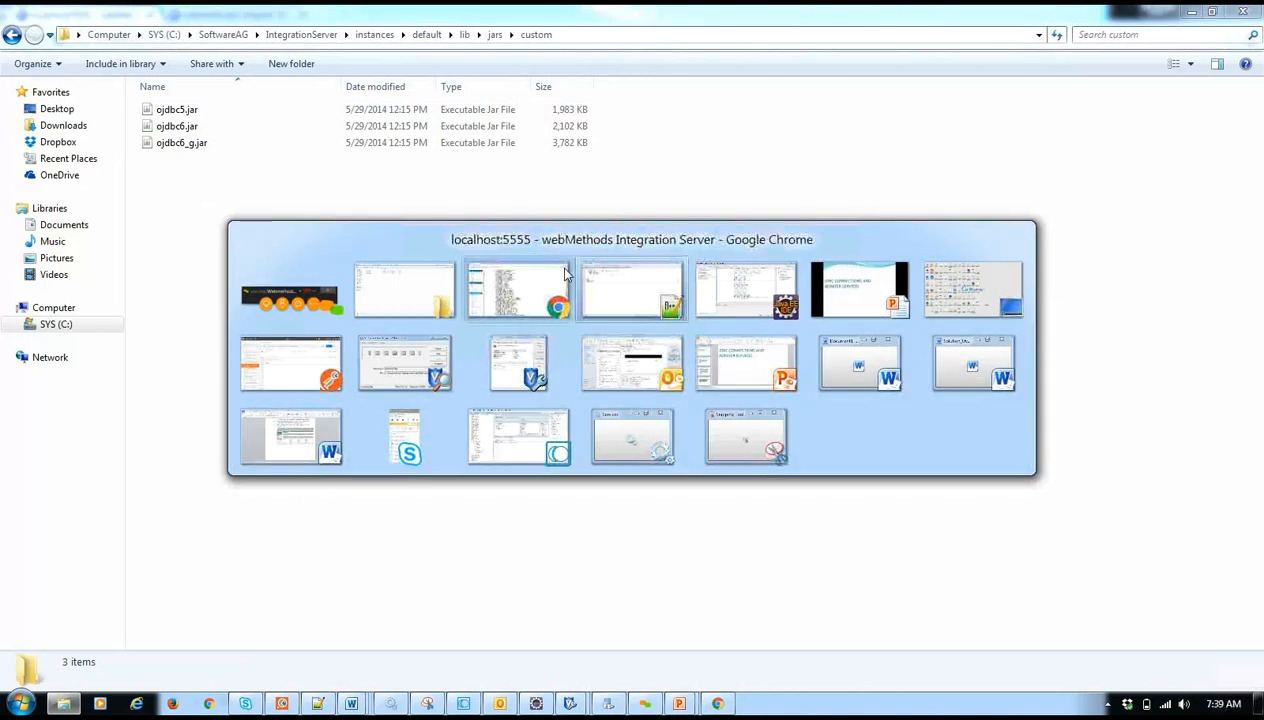
left_click(565, 278)
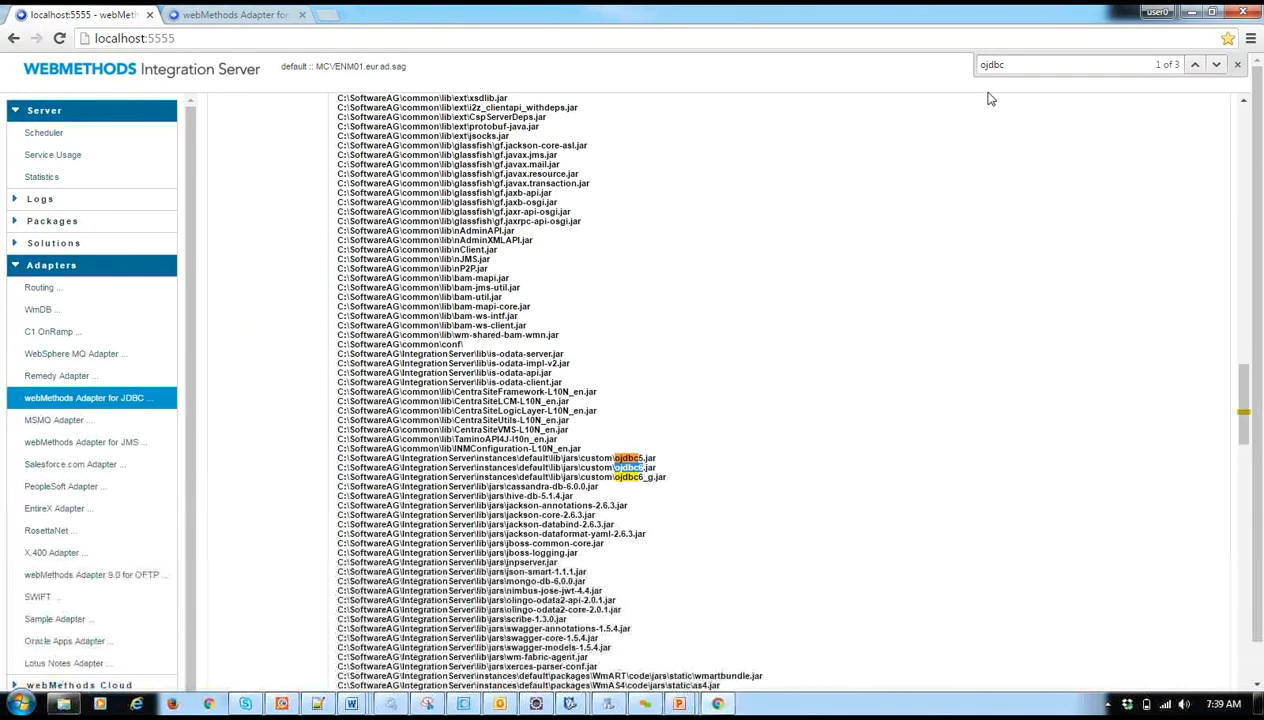
left_click(1237, 64)
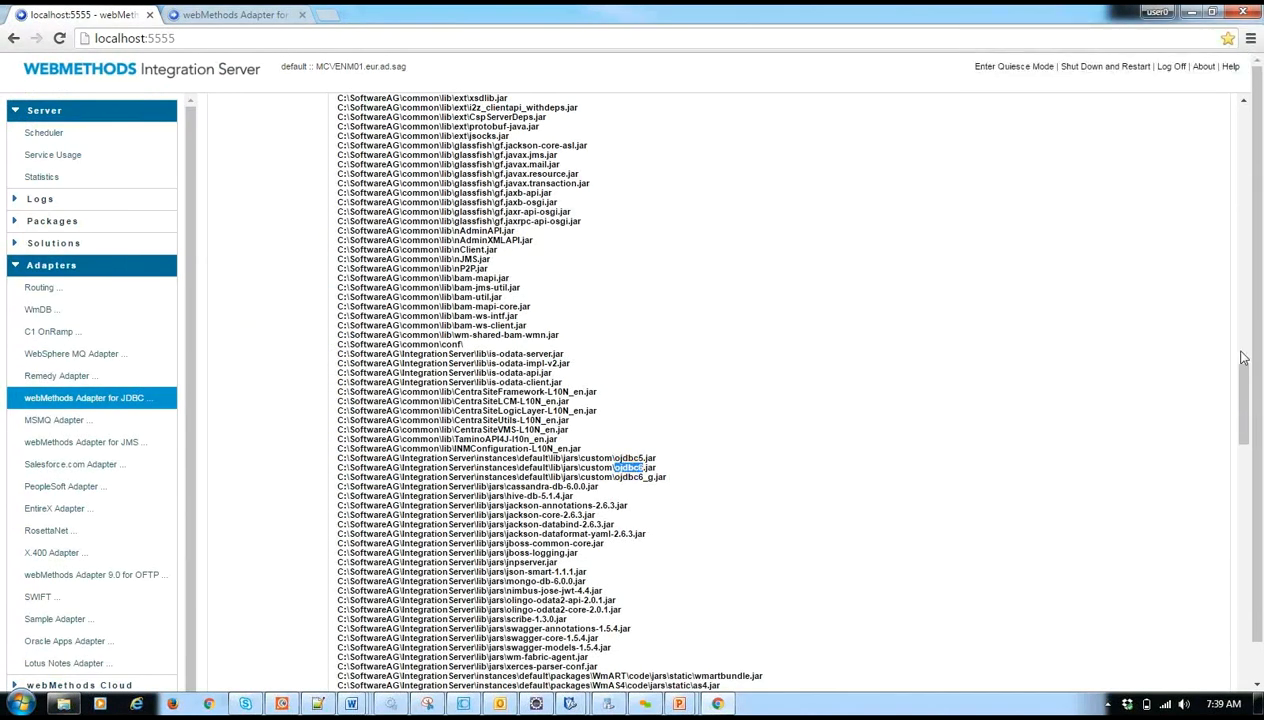
- Reload the Integration Server's About page and search its server classpath again for "ojdbc"
left_click(1207, 67)
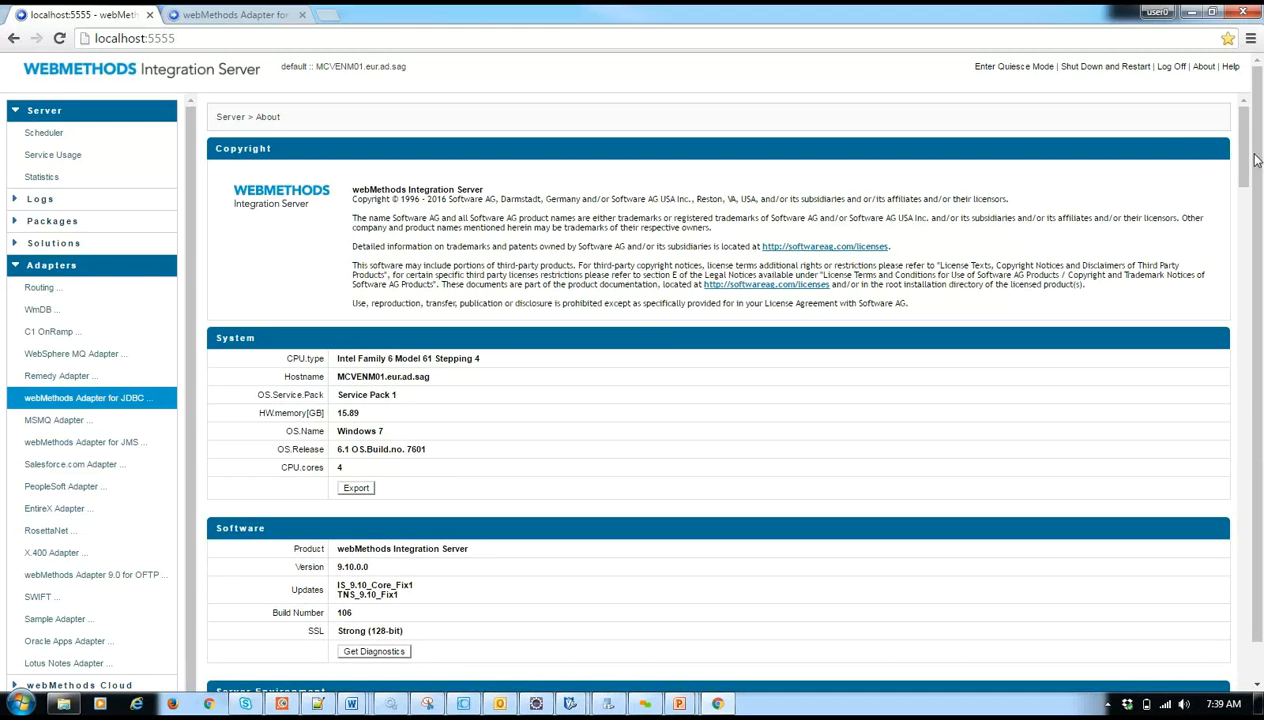
left_click(1204, 67)
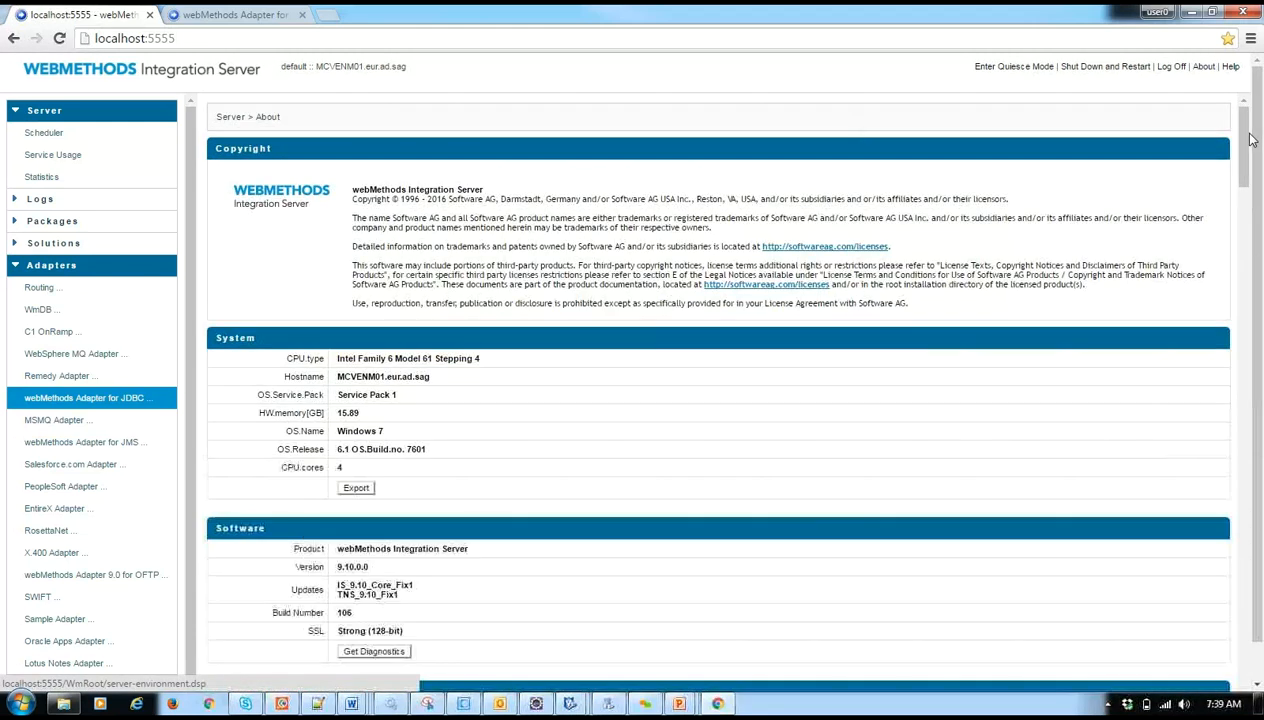
left_click_drag(1243, 140, 1262, 456)
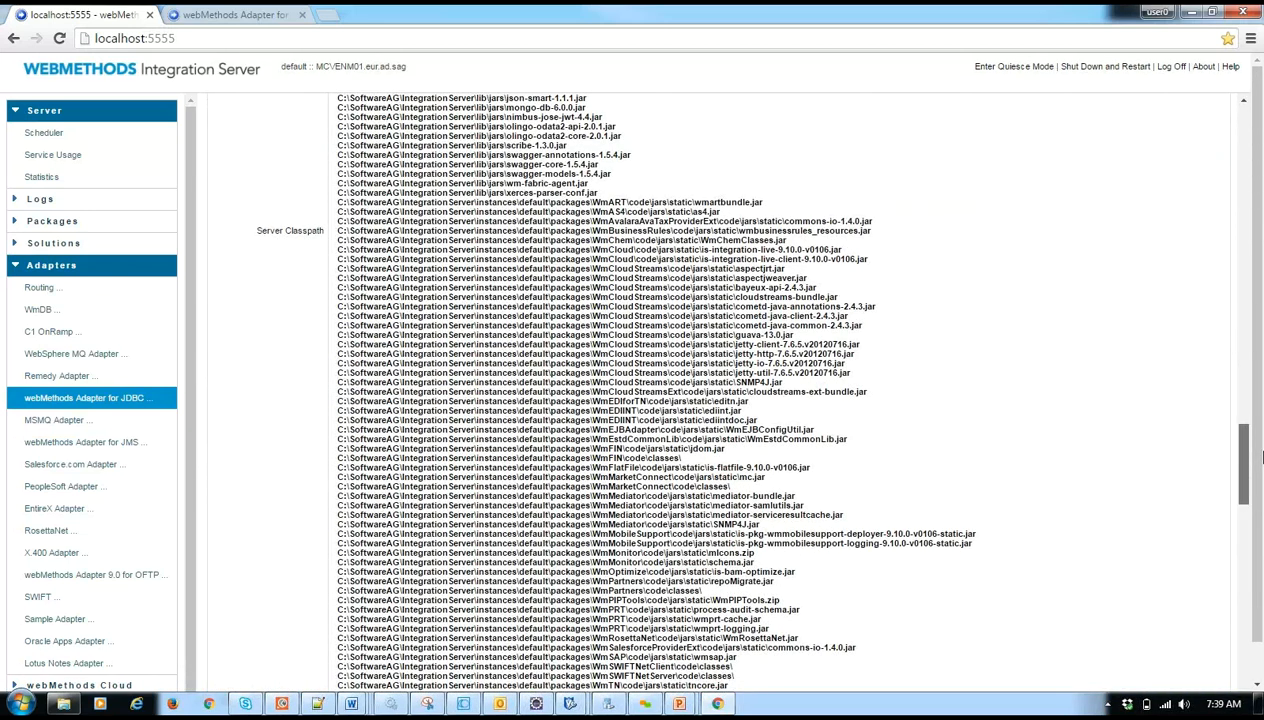
key("ctrl+f")
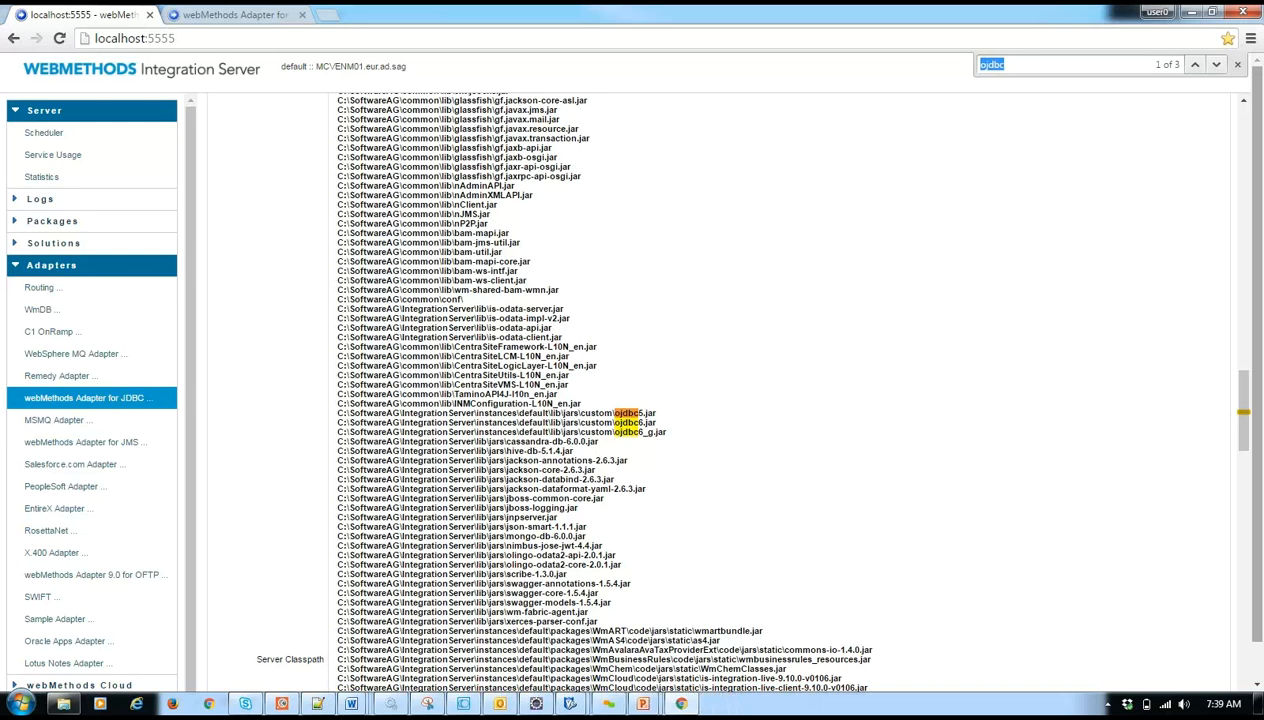
- Compare the jars in the custom folder in Windows Explorer with the classpath entries in Chrome, ending in Chrome
key("alt+Tab")
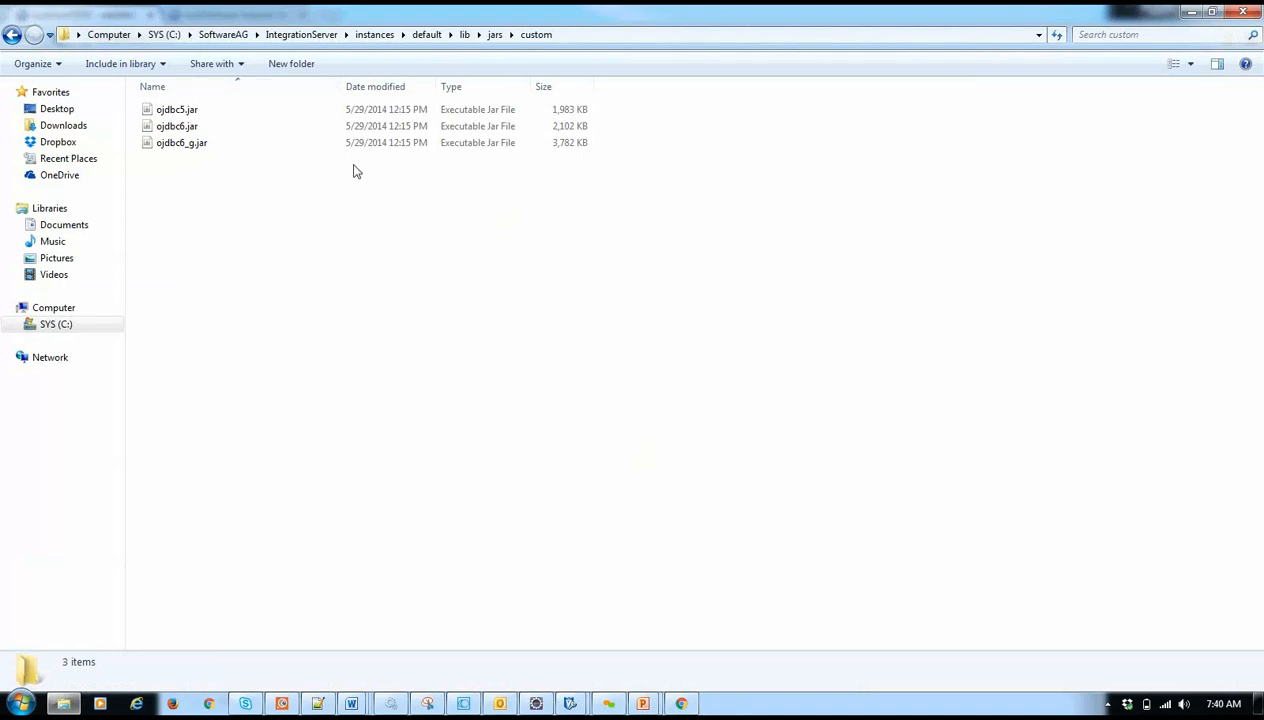
key("alt+Tab")
key("alt+Tab")
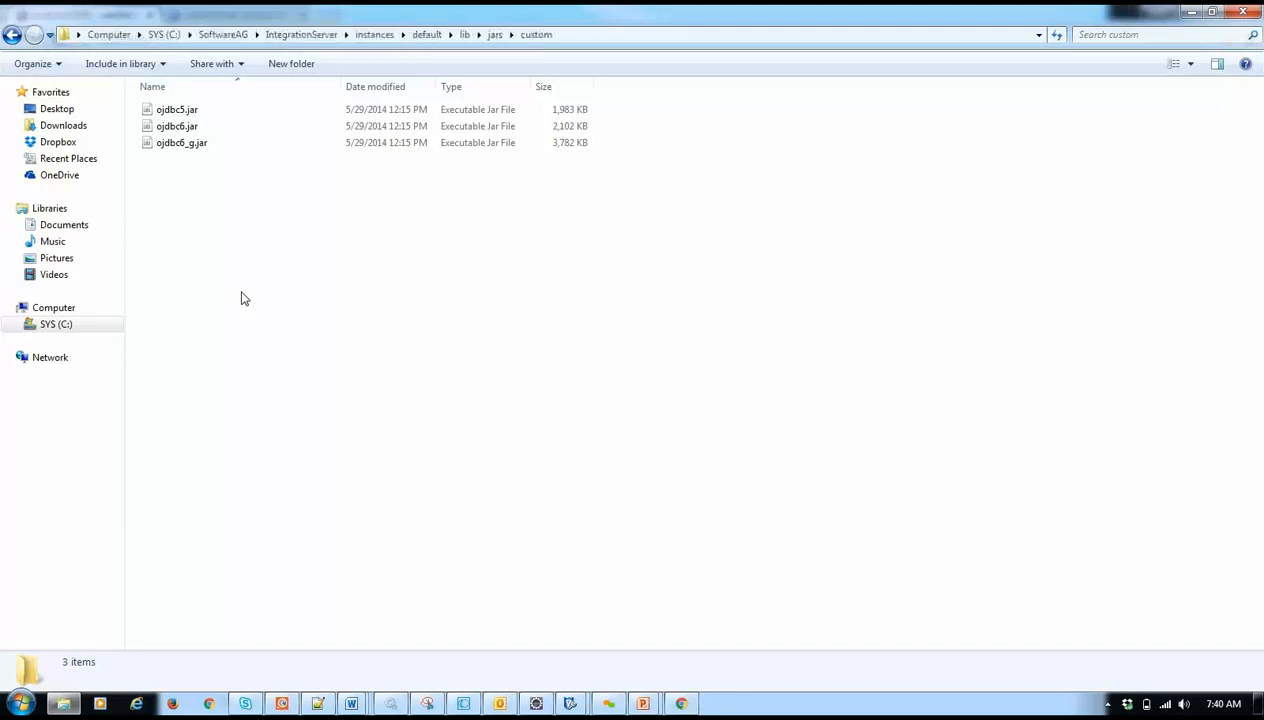
key("alt+Tab")
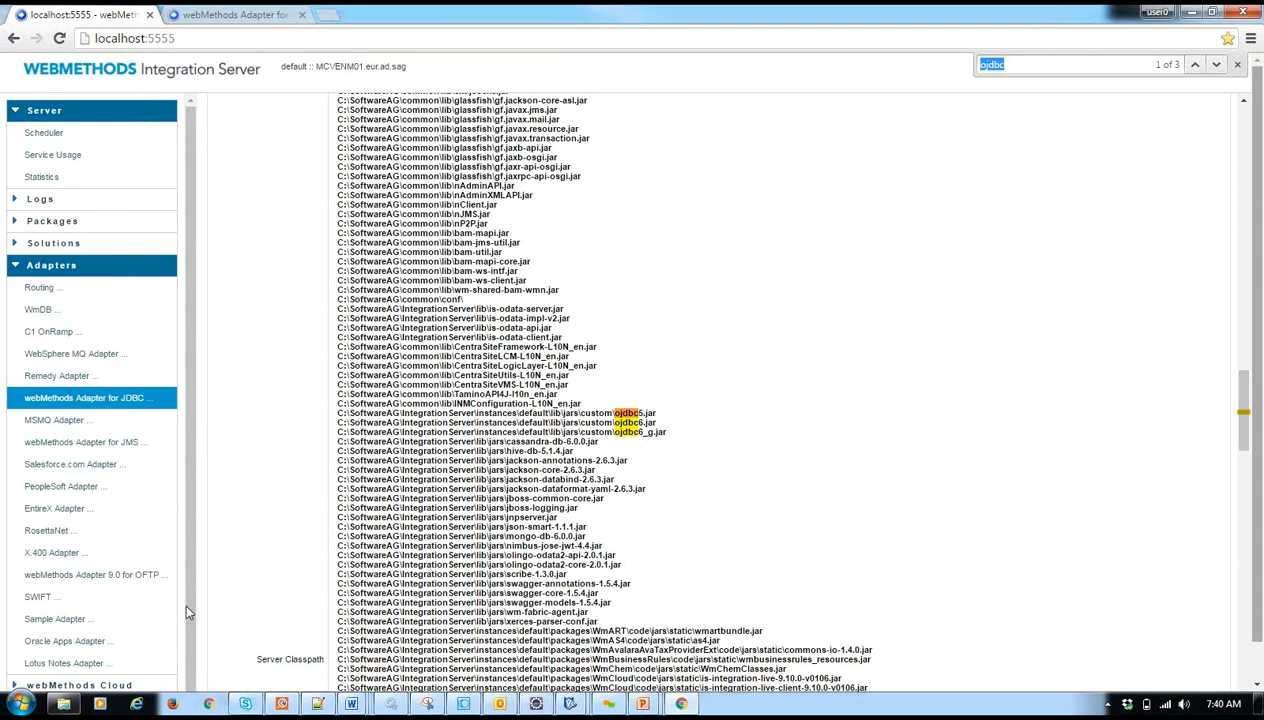
- Return to the JDBC adapter's connection form and set serverName to localhost and user to WEBMDB
left_click(225, 14)
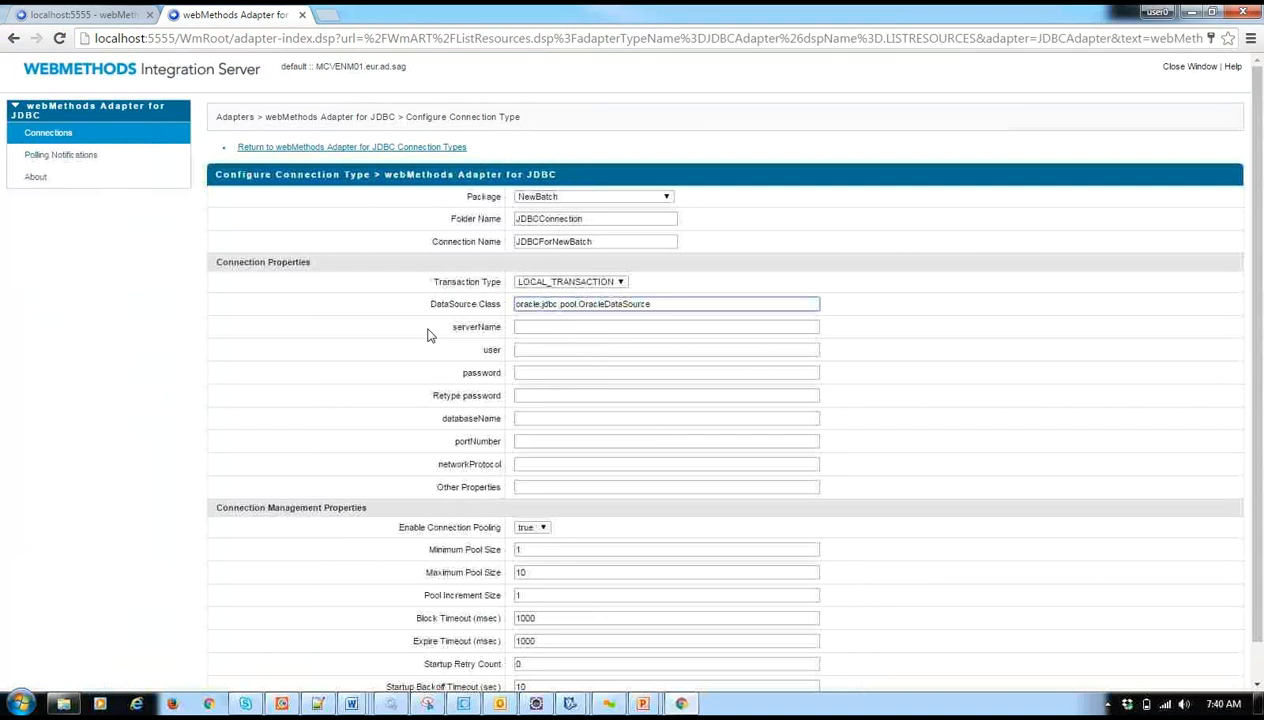
left_click(518, 326)
type("localhost")
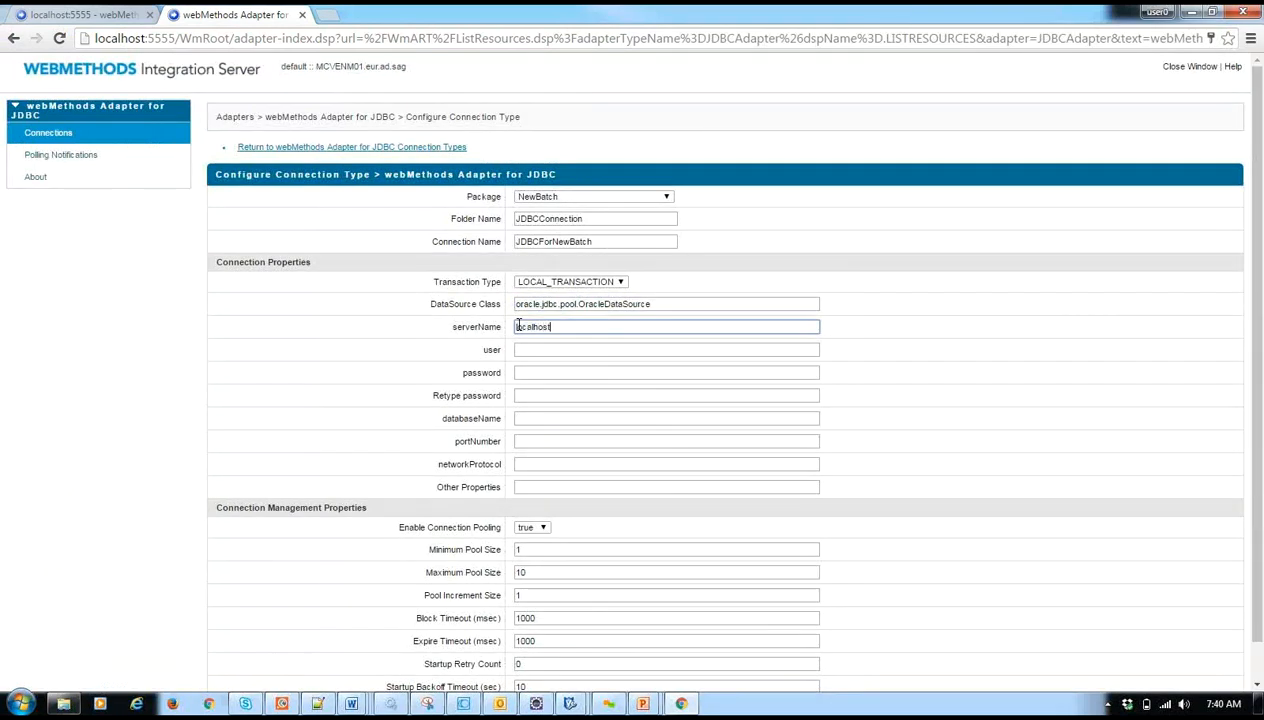
left_click(553, 346)
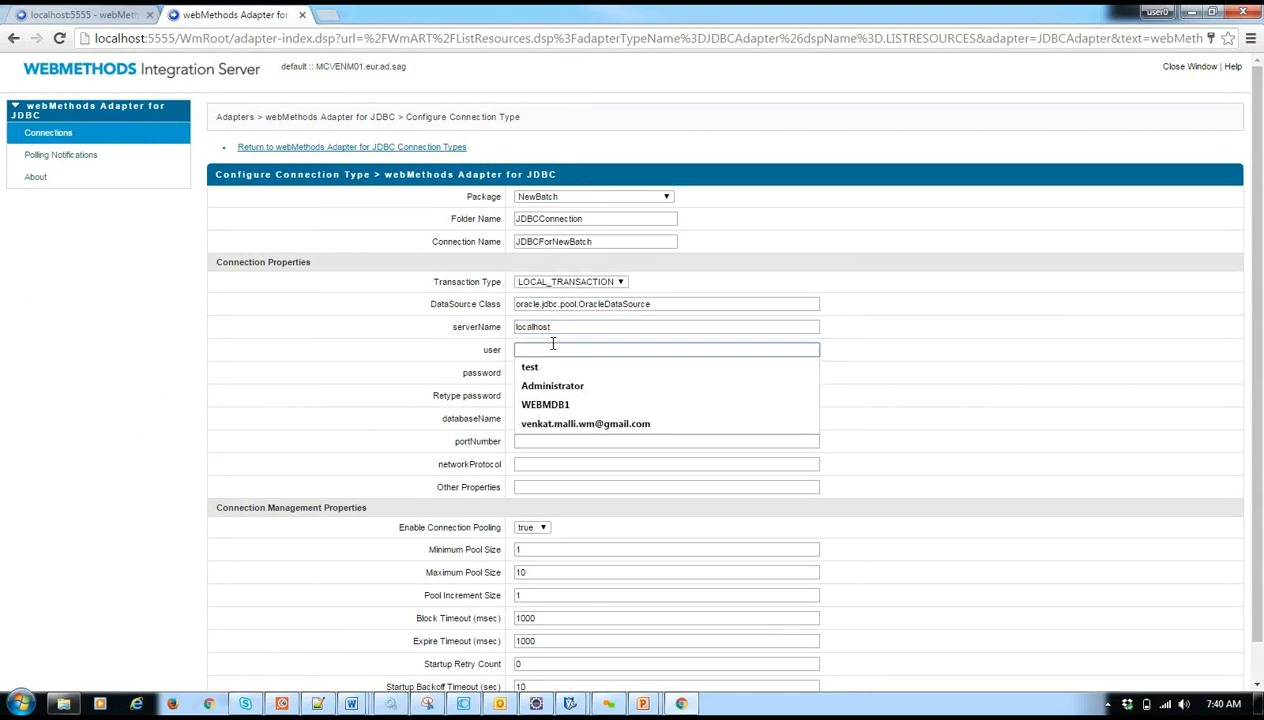
left_click(540, 404)
key("BackSpace")
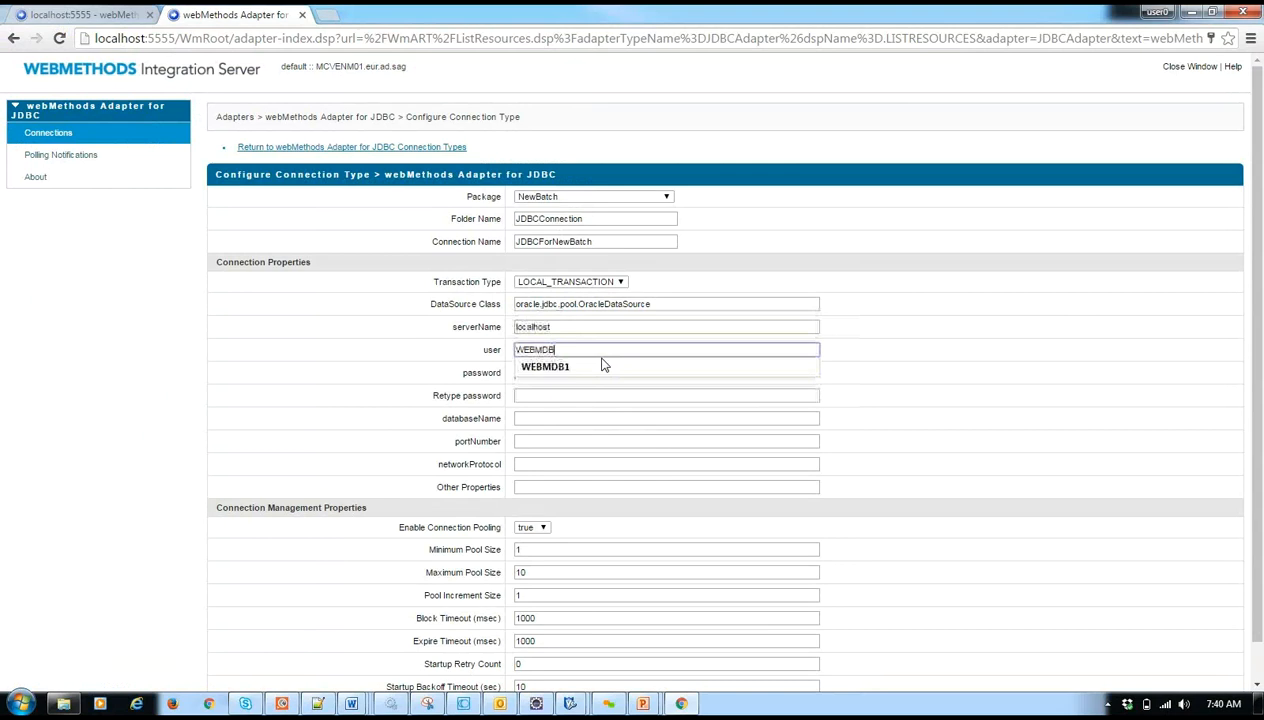
- Enter the database password in both the password and Retype password fields
left_click(600, 374)
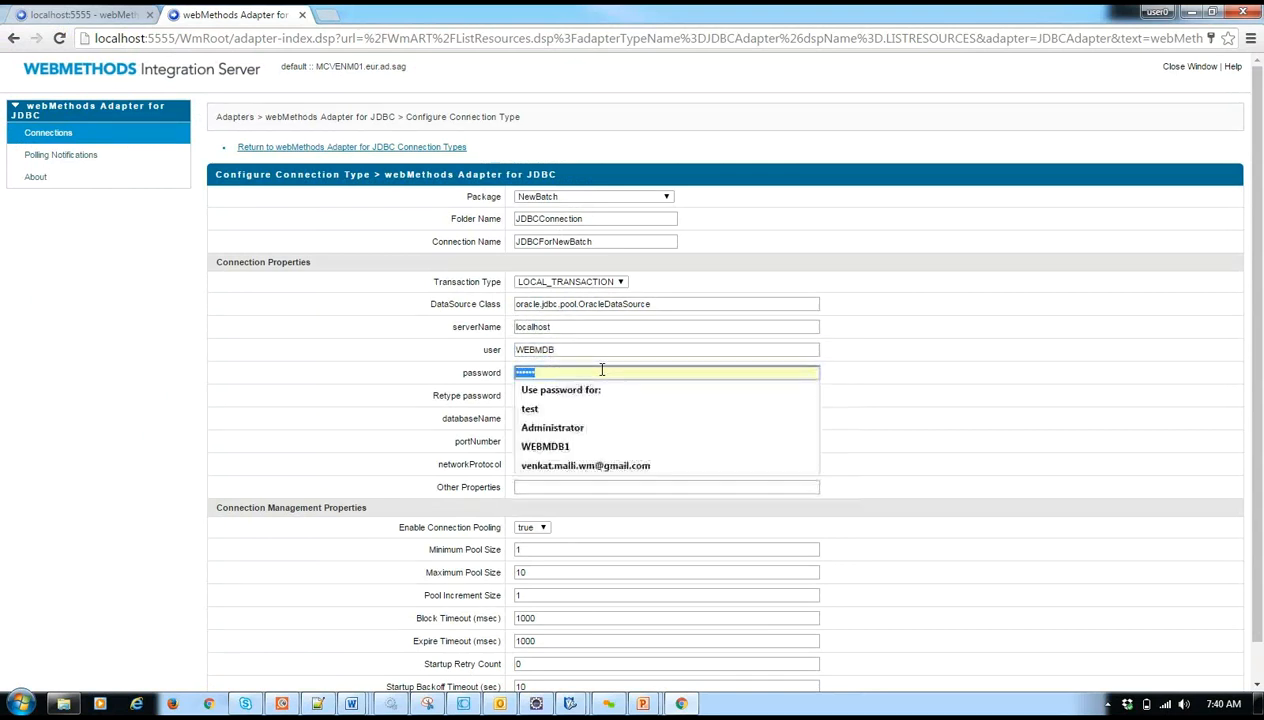
type("••••")
left_click(559, 394)
type("••••••")
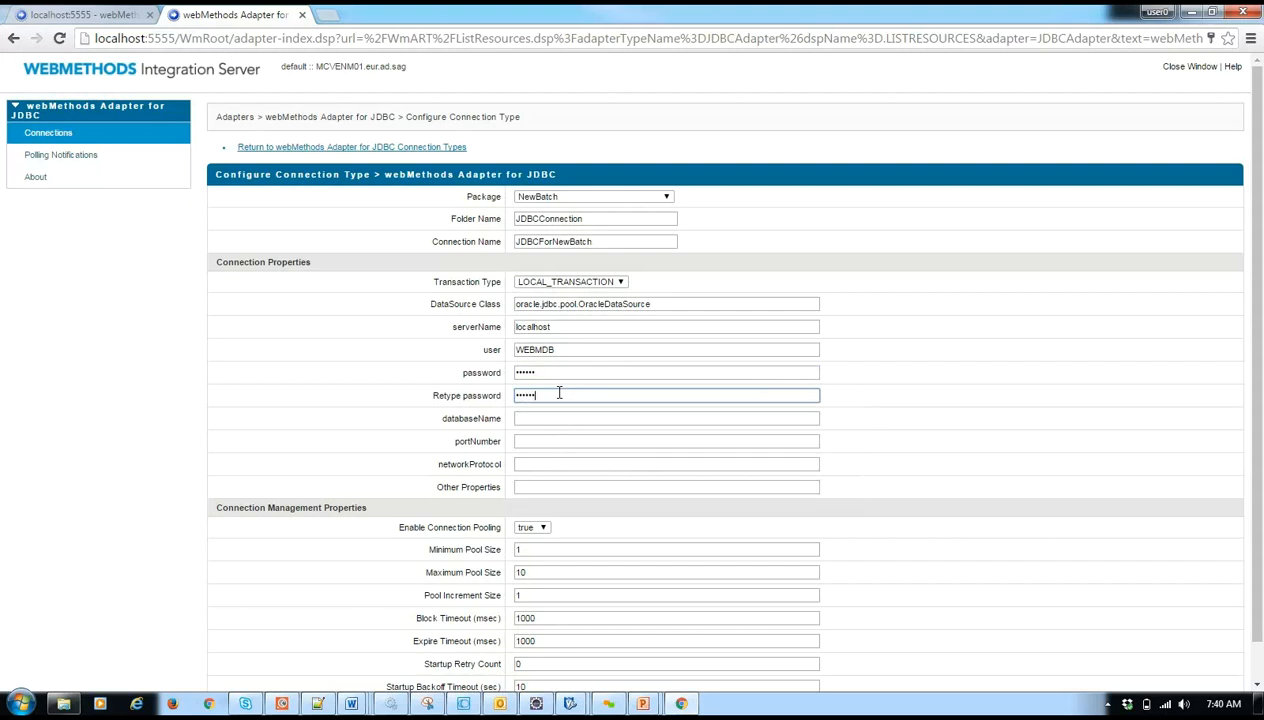
- Set databaseName to XE, portNumber to 1521, networkProtocol to TCP and Other Properties to driverType=thin
left_click(539, 417)
type("XE")
left_click(527, 441)
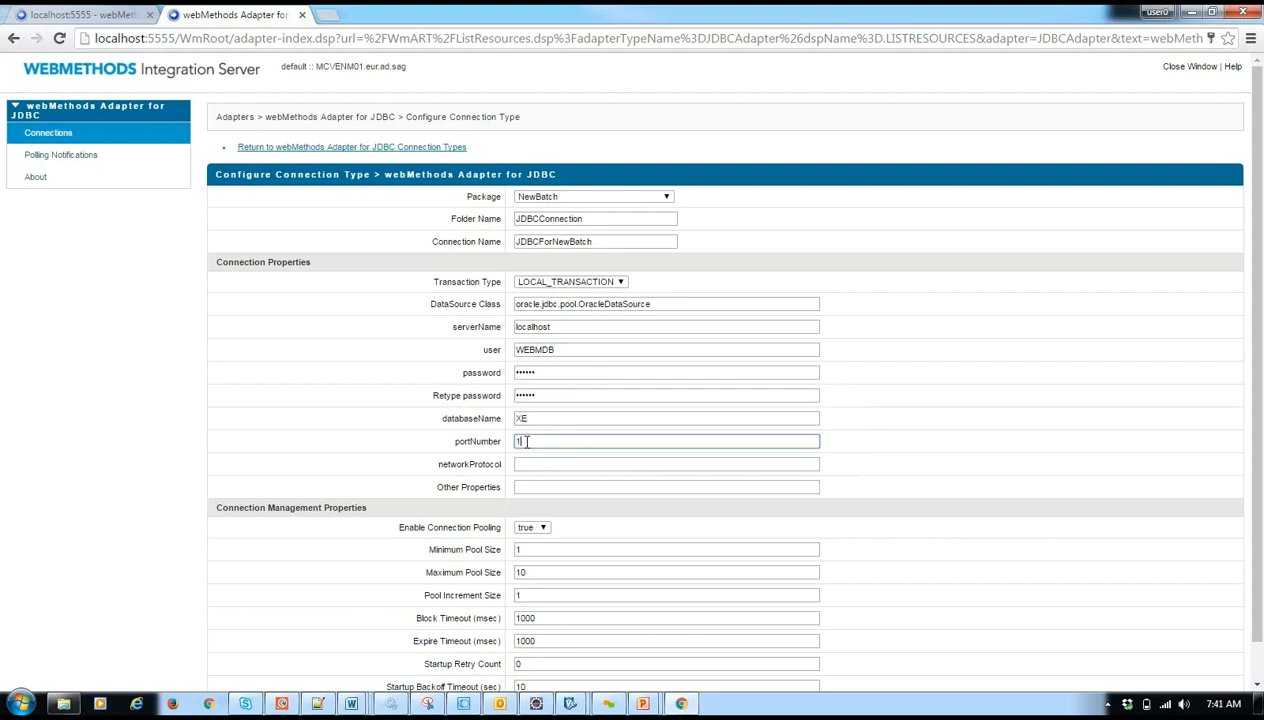
left_click(540, 465)
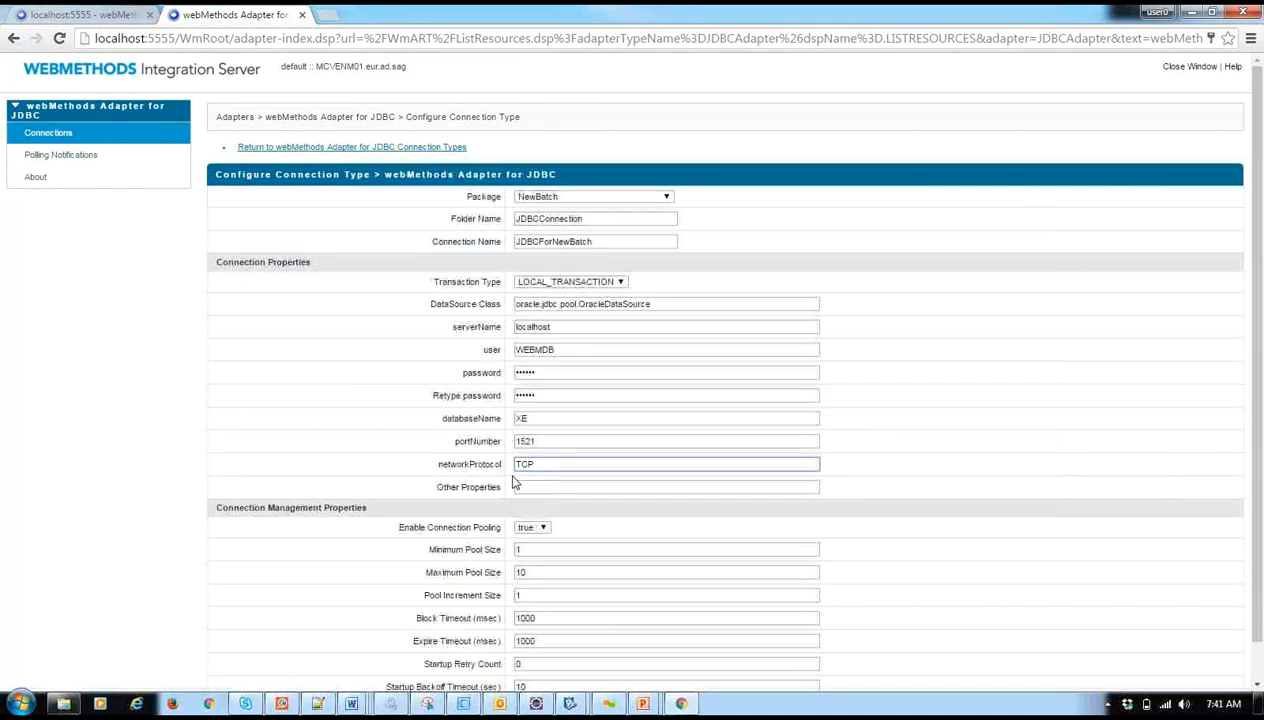
left_click(523, 488)
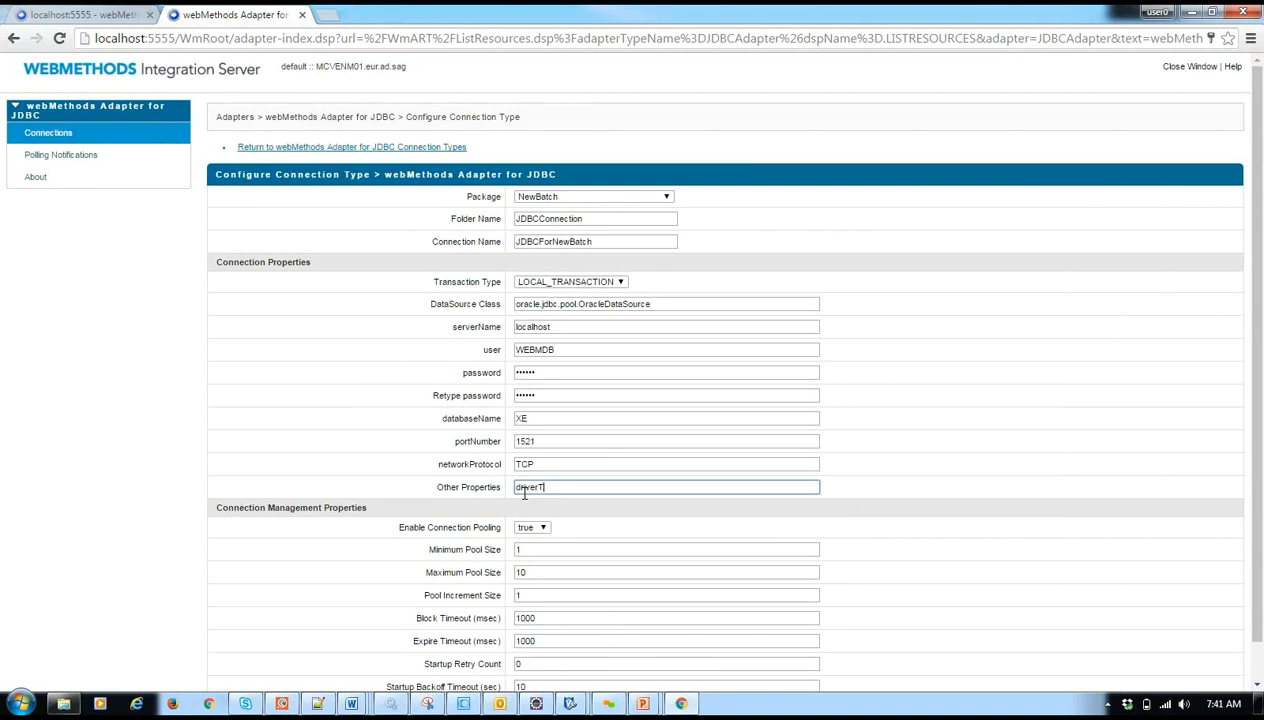
type("driverType=thin")
- Review the completed connection form and save the new JDBCForNewBatch connection
scroll(632, 532, "down", 1)
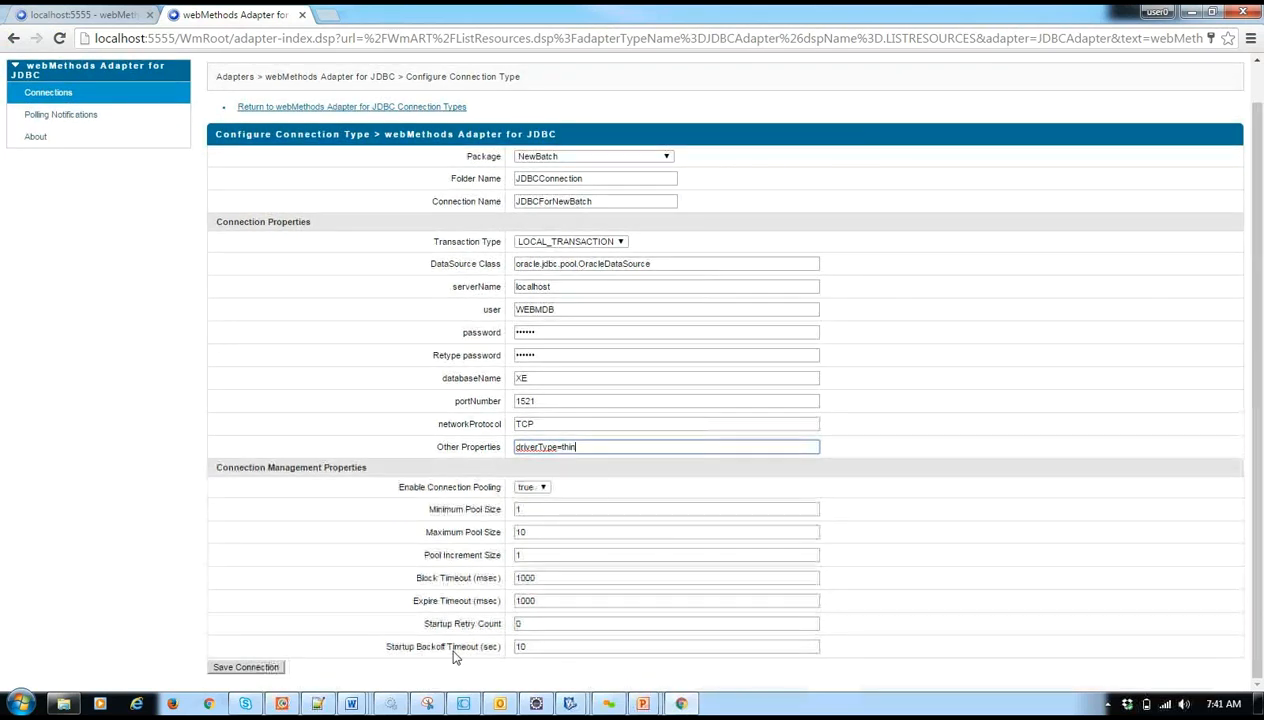
scroll(690, 550, "up", 1)
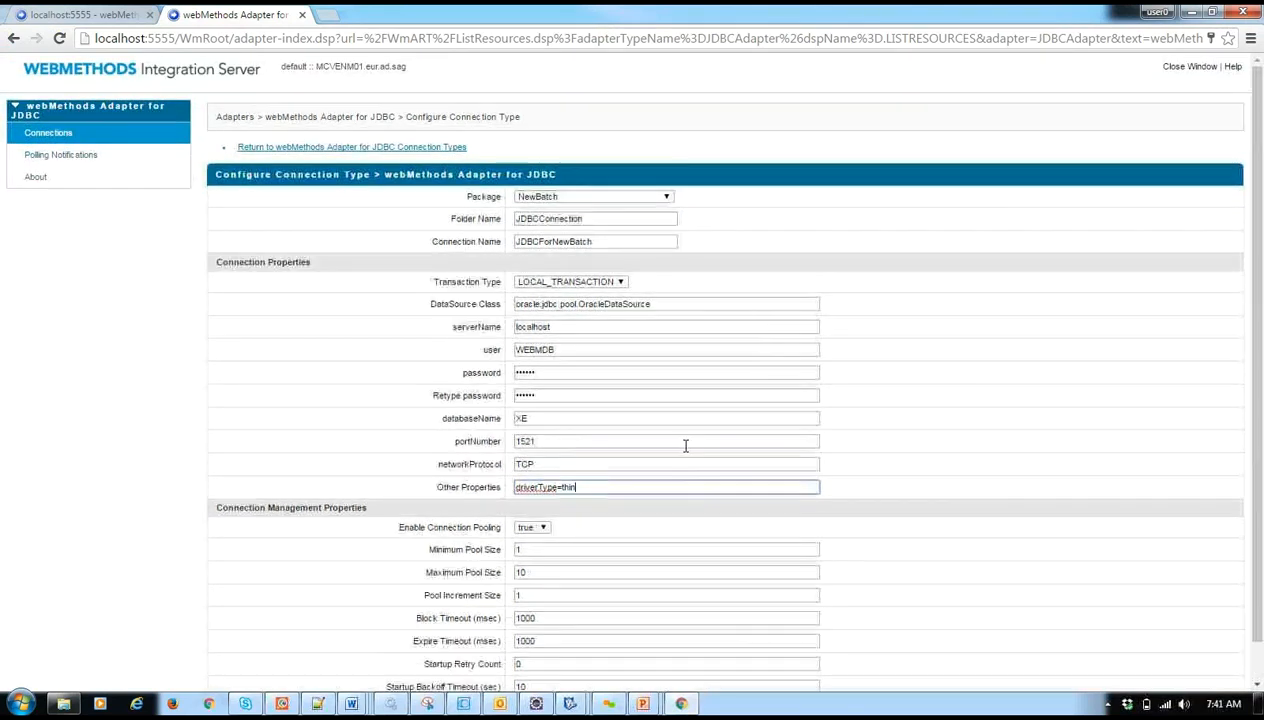
scroll(510, 490, "down", 1)
left_click(232, 668)
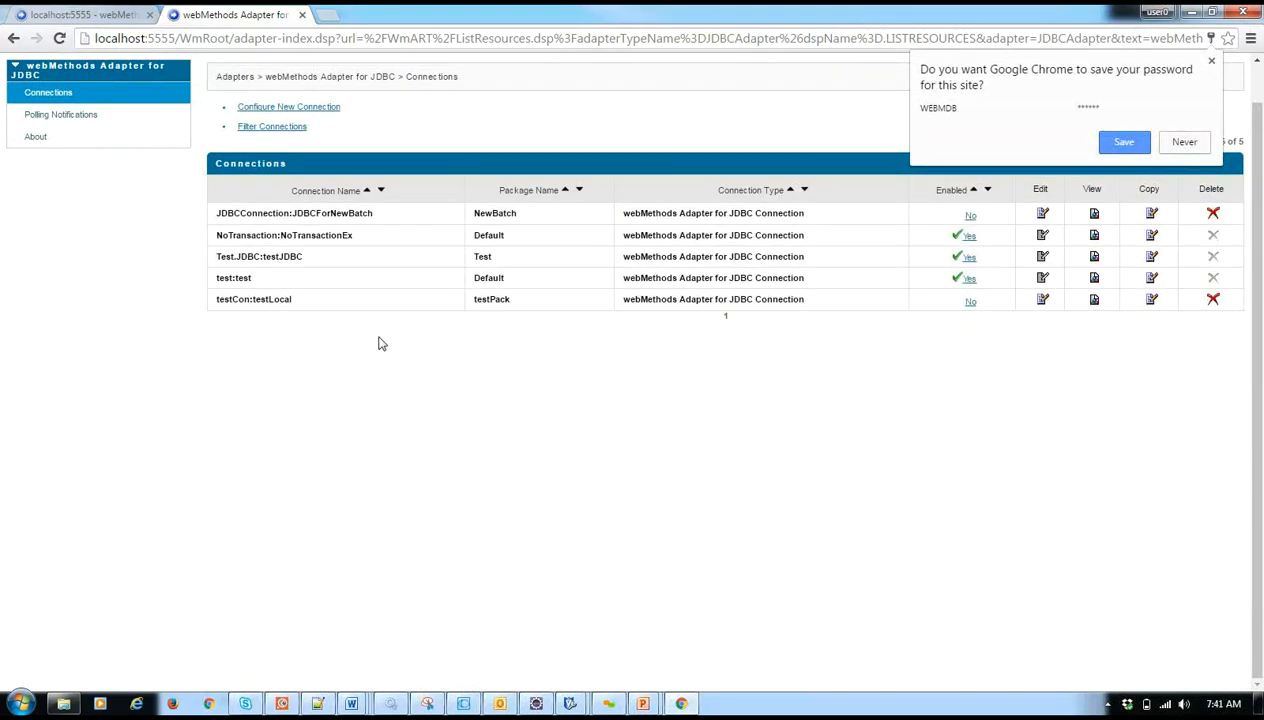
- Enable the JDBCConnection:JDBCForNewBatch connection in the connections list and confirm
left_click(328, 212)
triple_click(328, 212)
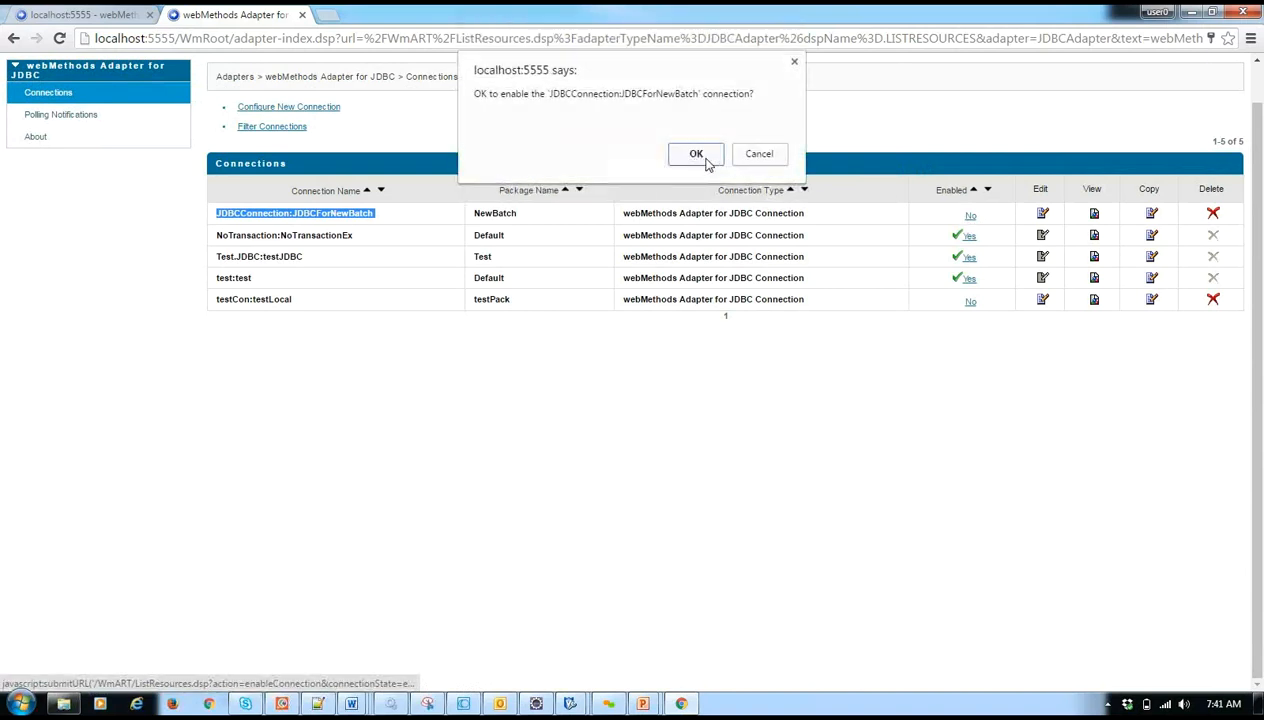
left_click(704, 158)
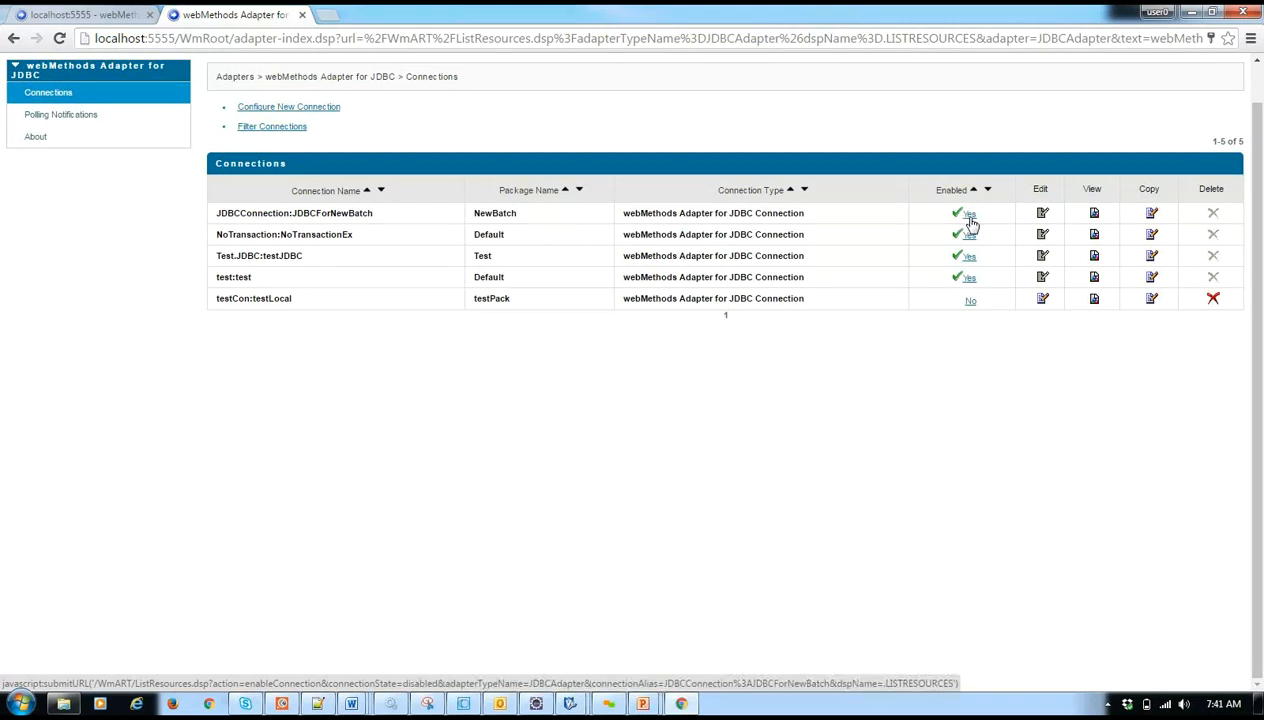
- Disable the JDBCConnection:JDBCForNewBatch connection, change its user to WEBMDB23 and save the changes
left_click(968, 218)
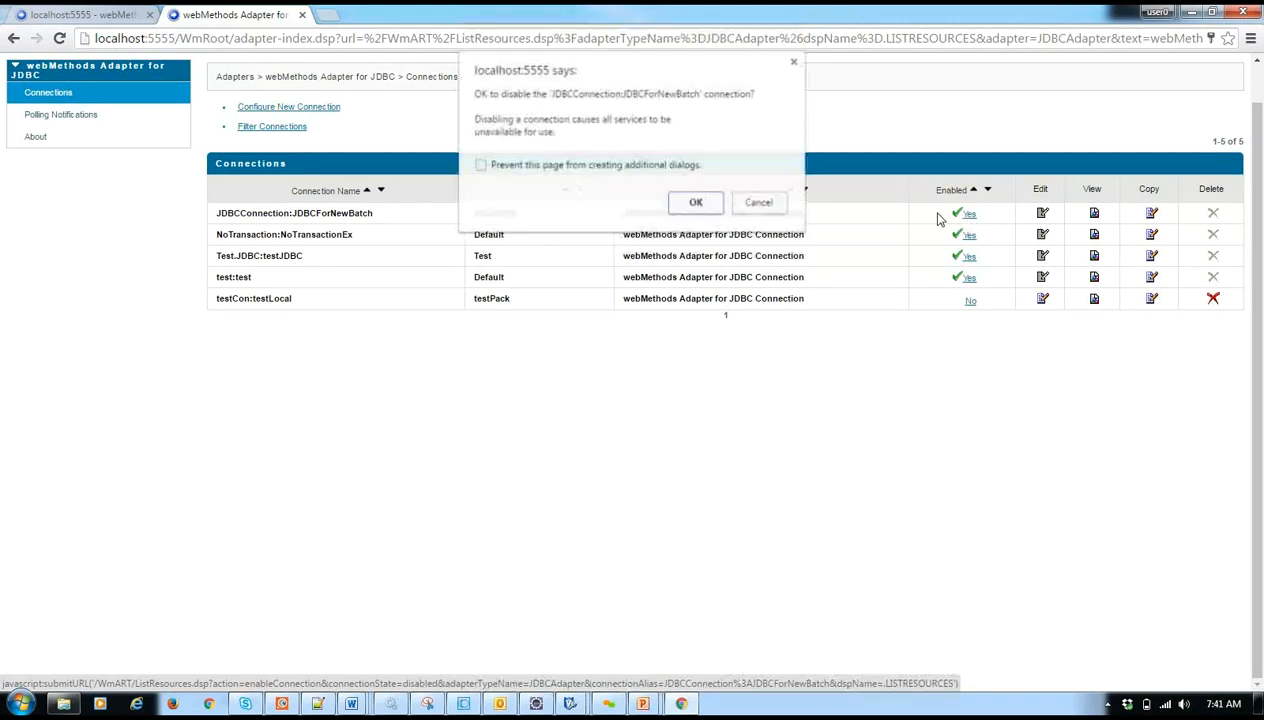
left_click(677, 207)
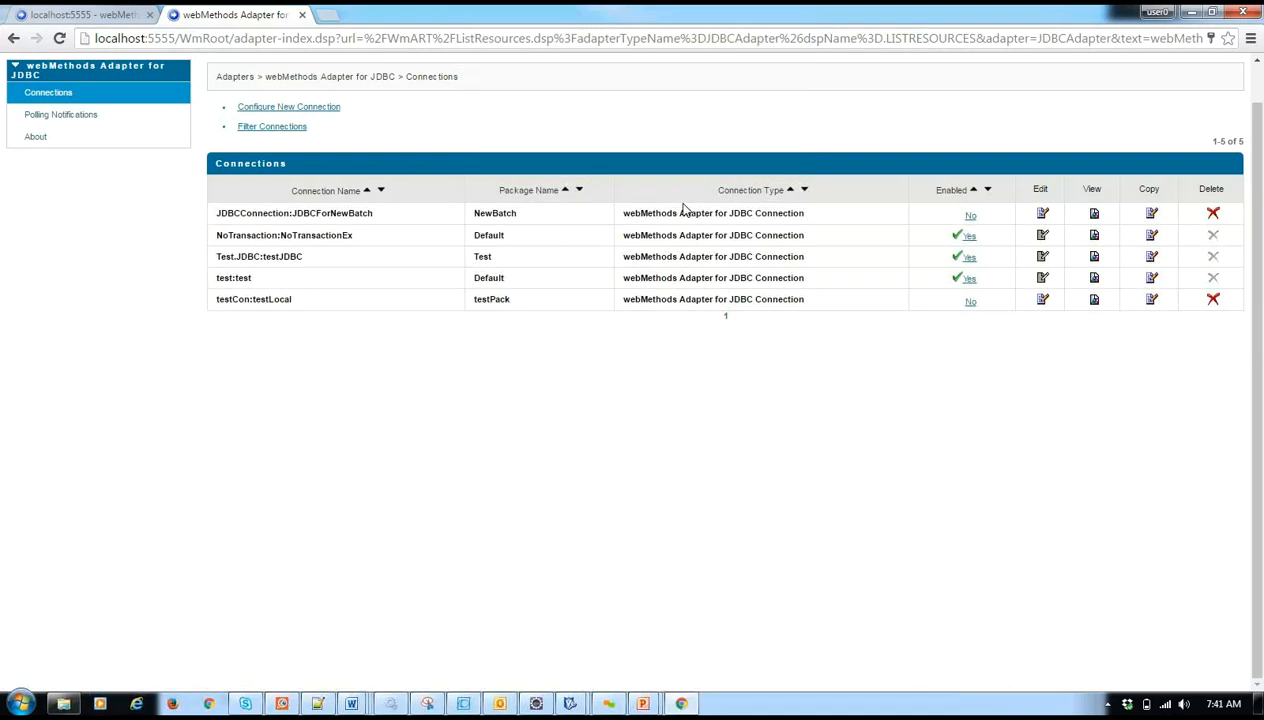
left_click(1044, 216)
left_click(575, 280)
double_click(575, 281)
double_click(589, 281)
left_click(591, 284)
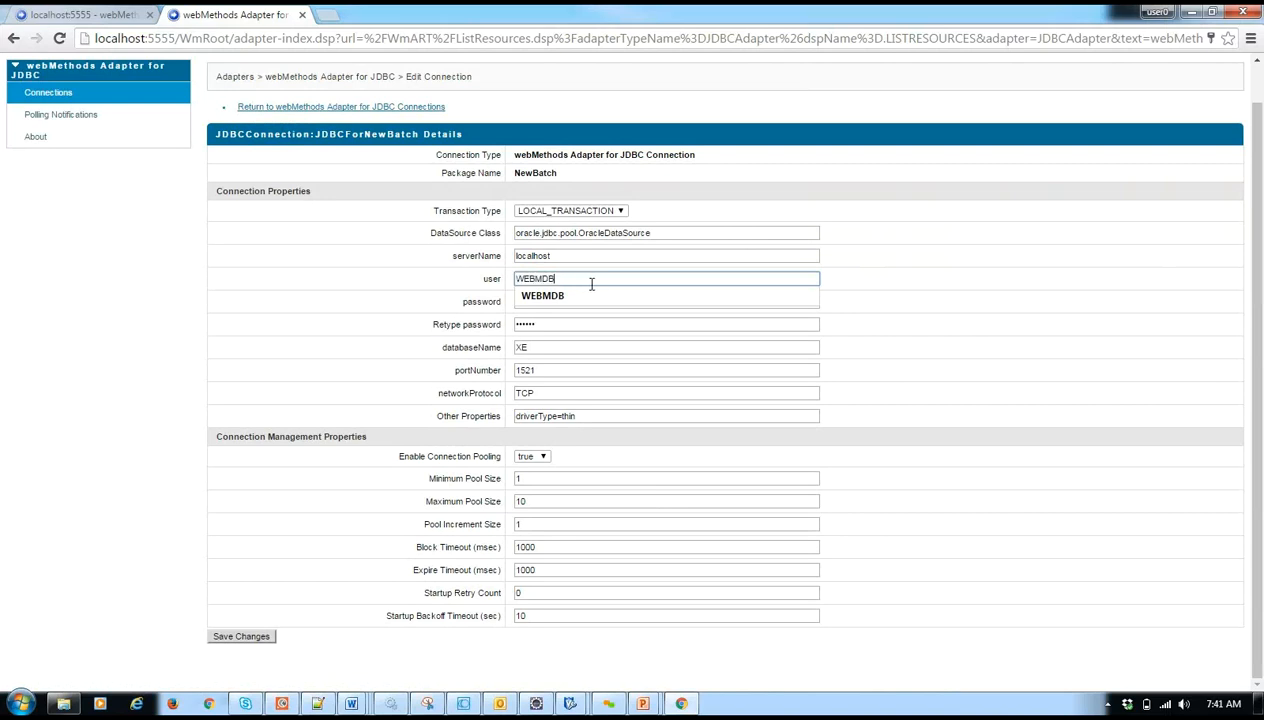
type("23")
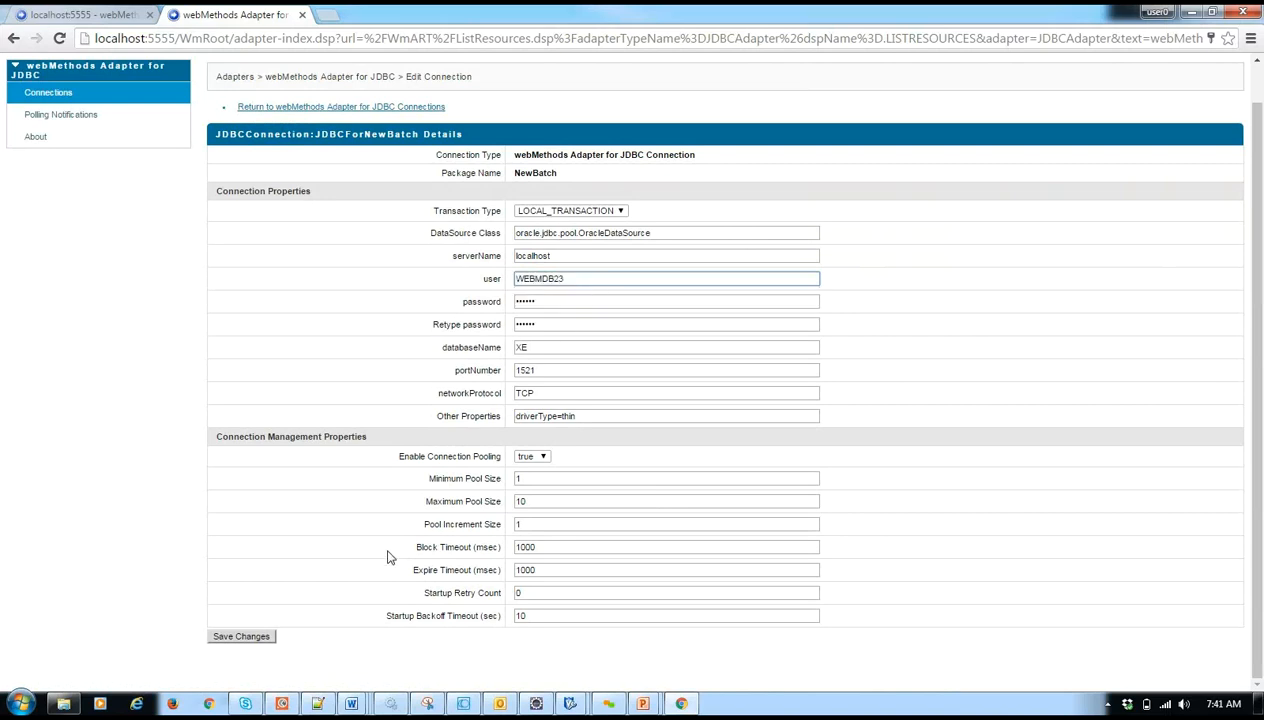
left_click(252, 636)
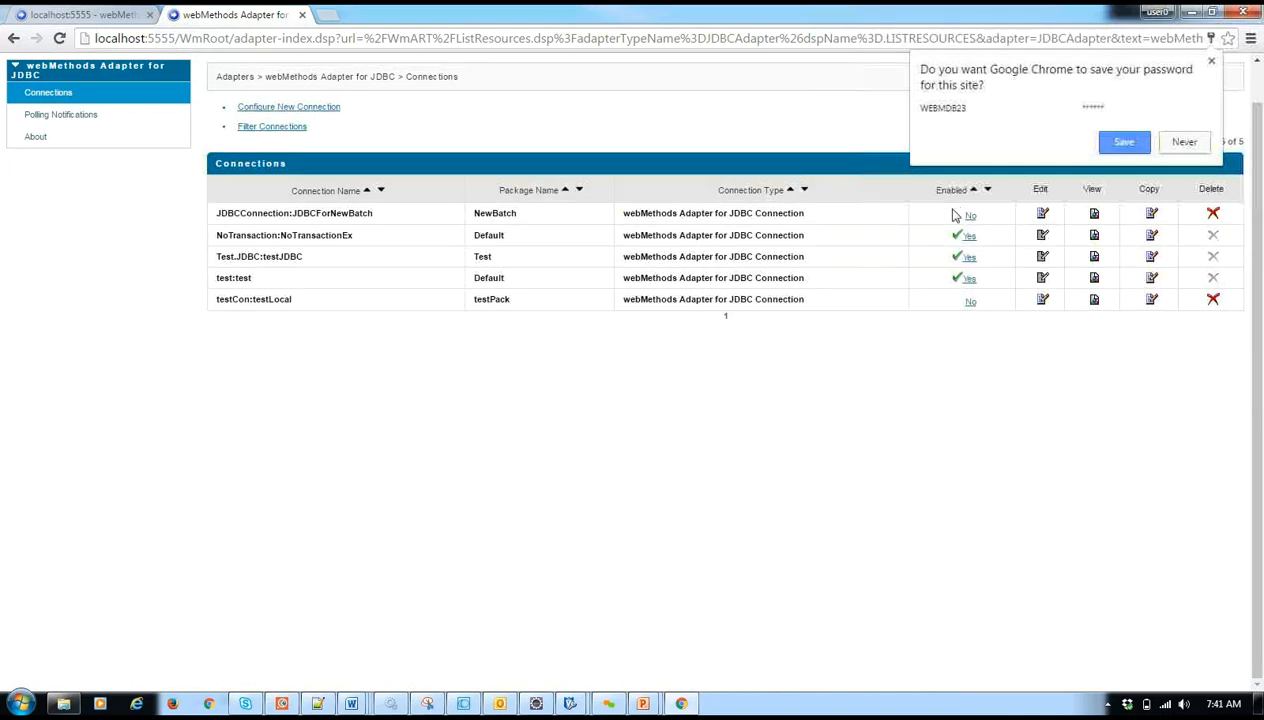
- Try to enable the JDBCForNewBatch connection with the wrong user and examine the resulting message
left_click(967, 216)
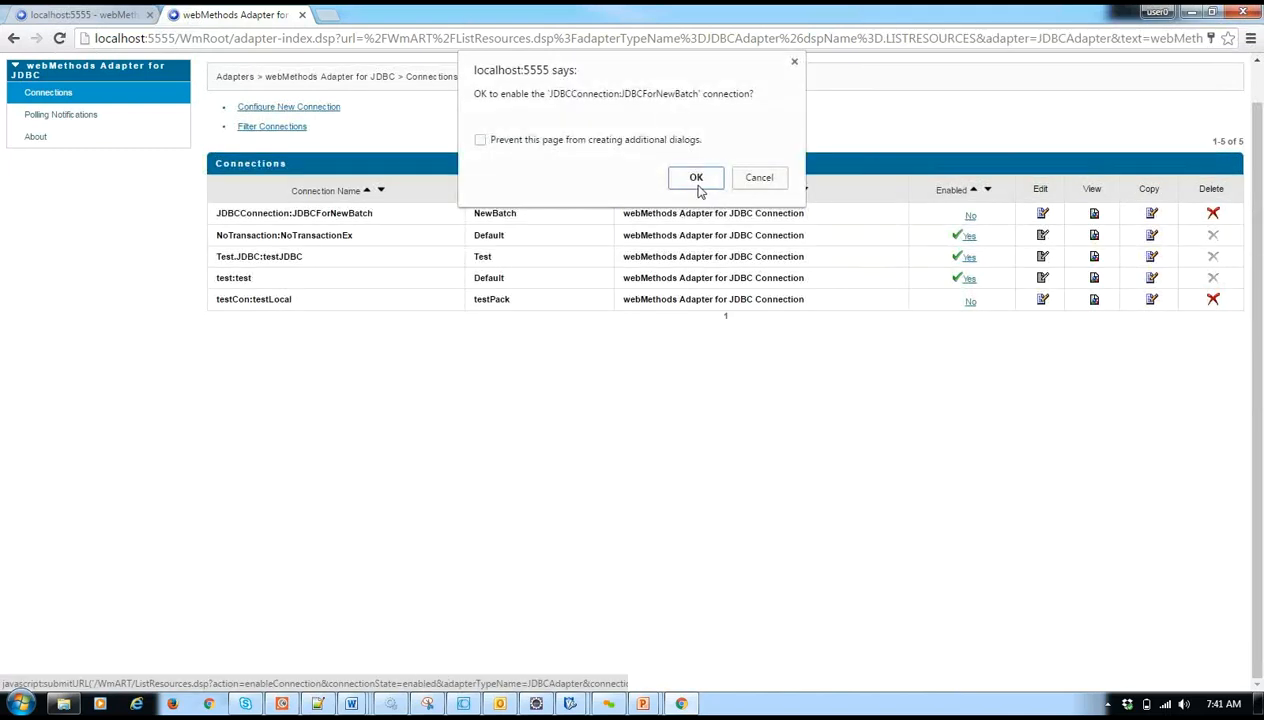
left_click(697, 179)
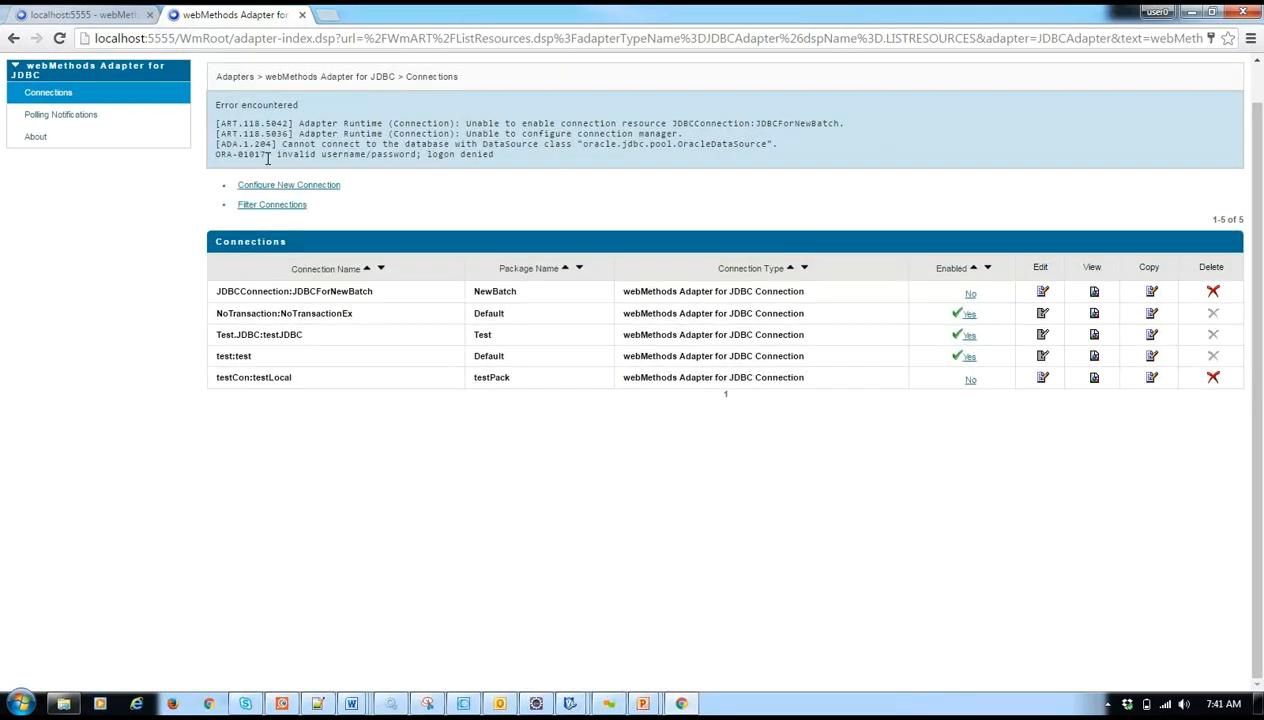
left_click_drag(276, 156, 516, 174)
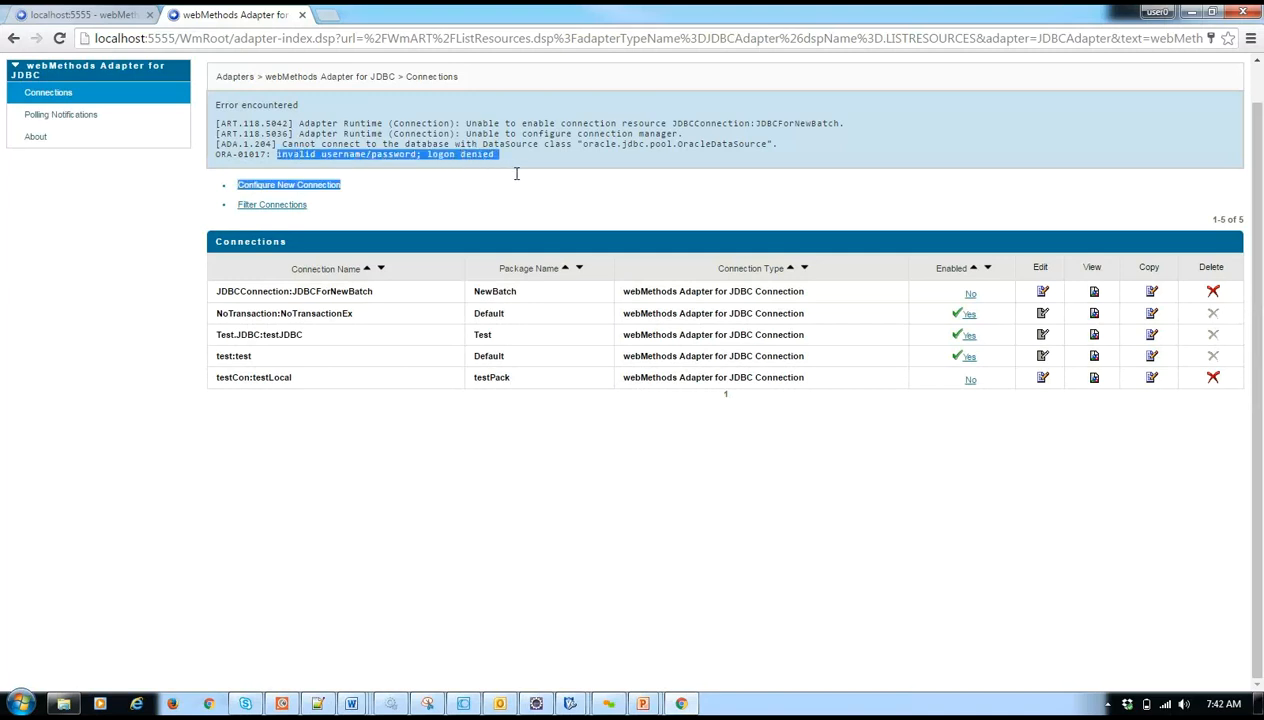
double_click(510, 170)
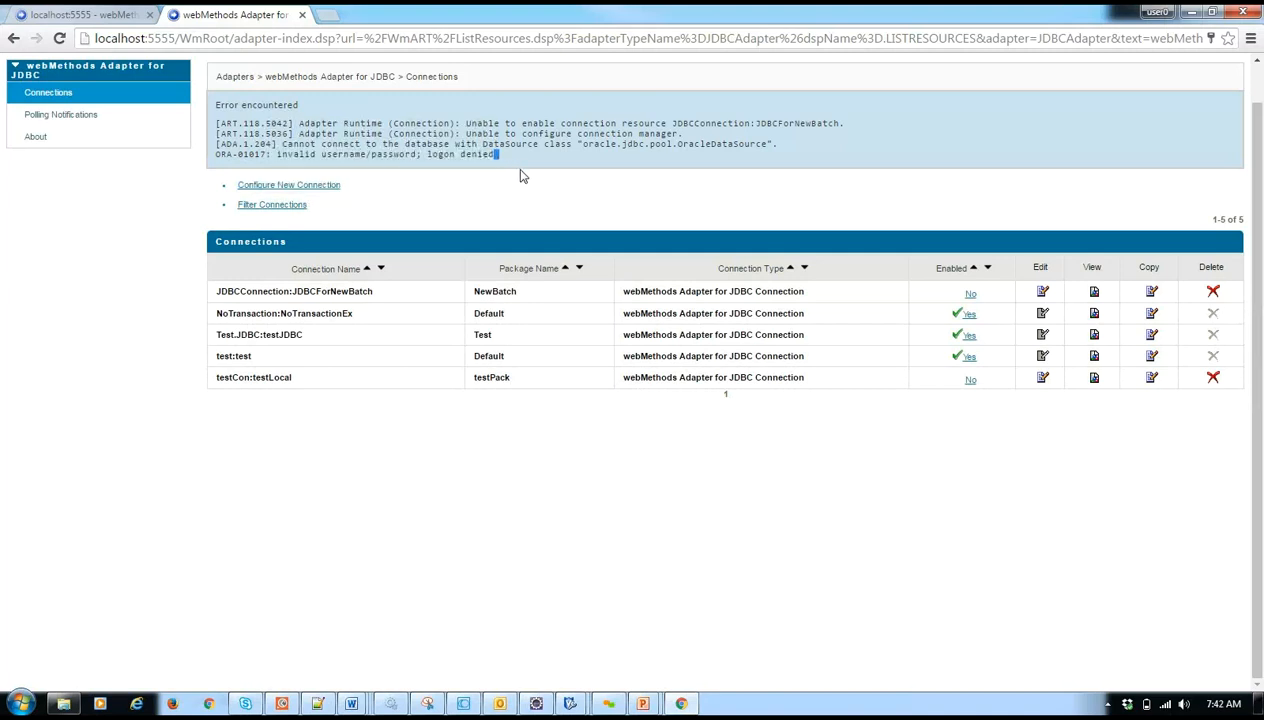
left_click(974, 299)
left_click(753, 173)
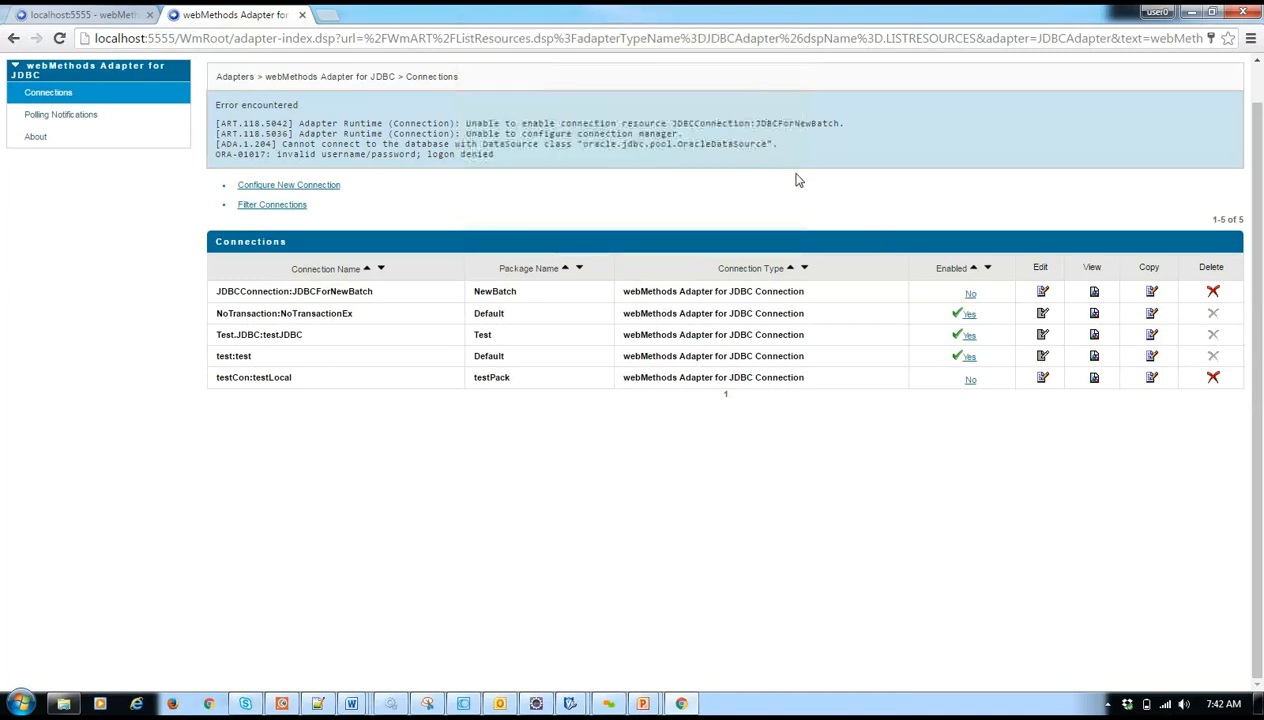
- Edit the JDBCForNewBatch connection to set its user back to WEBMDB and save the changes
left_click(1042, 291)
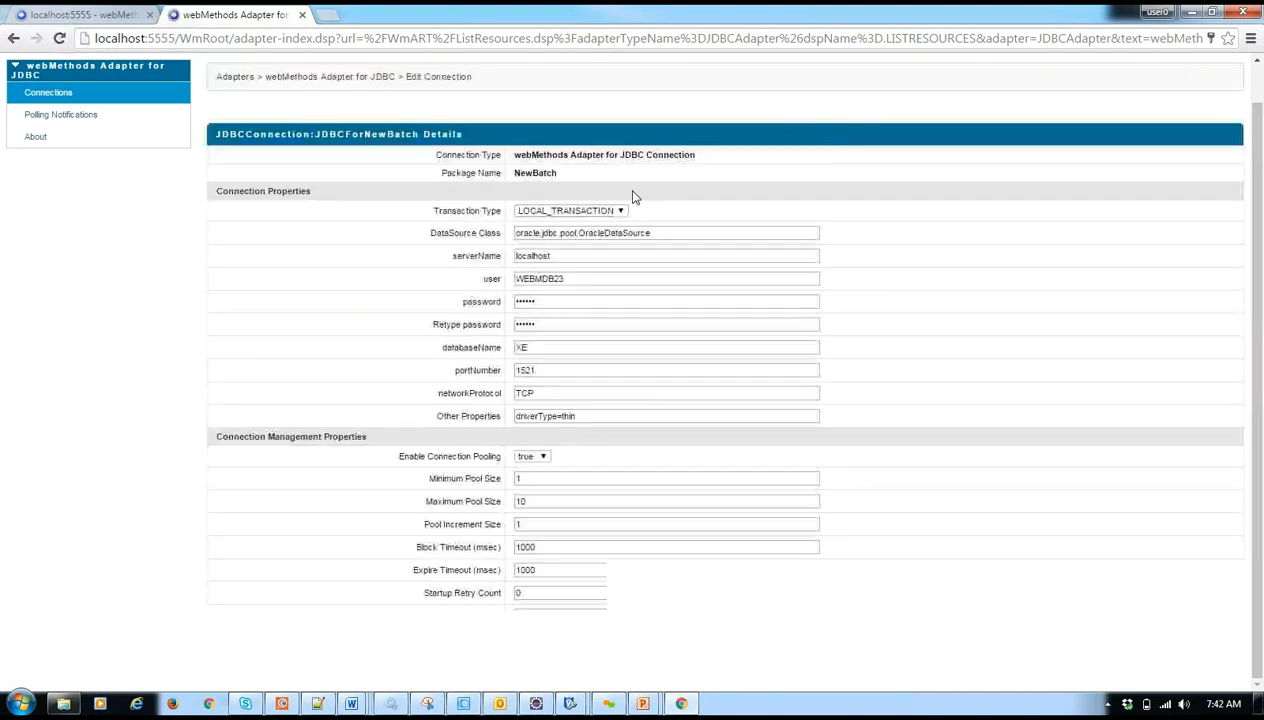
left_click(570, 278)
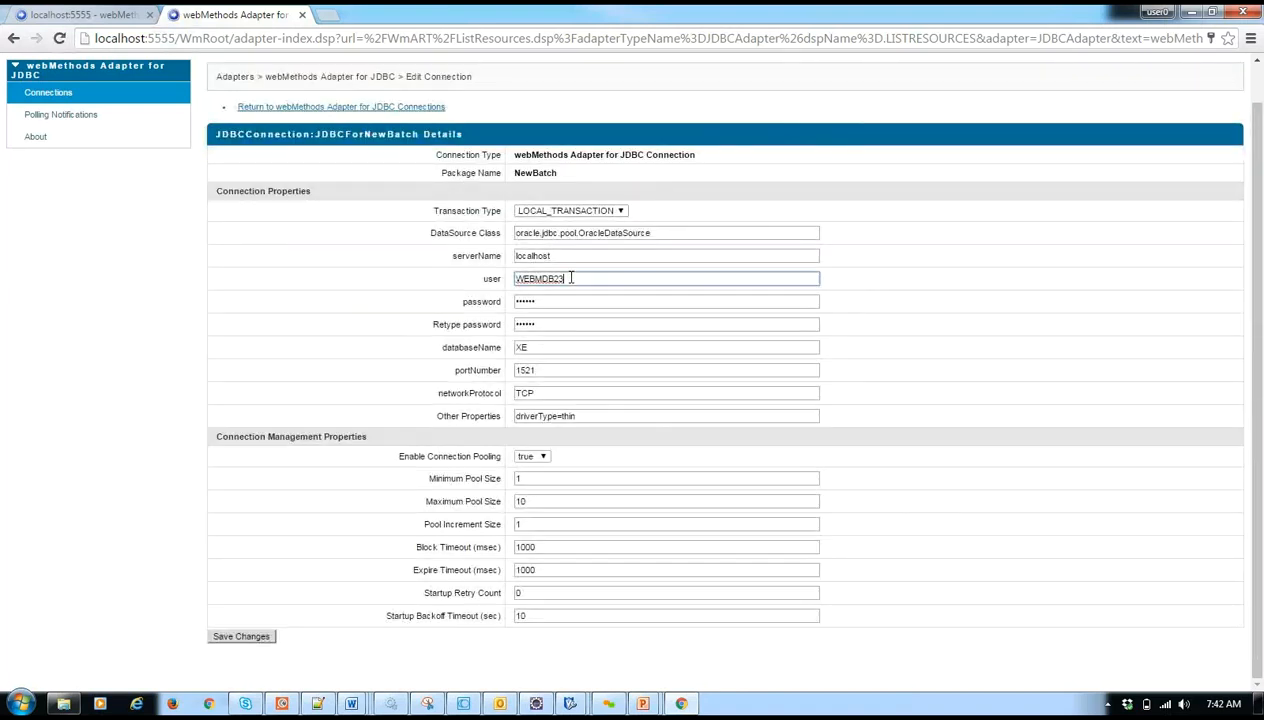
key("BackSpace")
key("BackSpace")
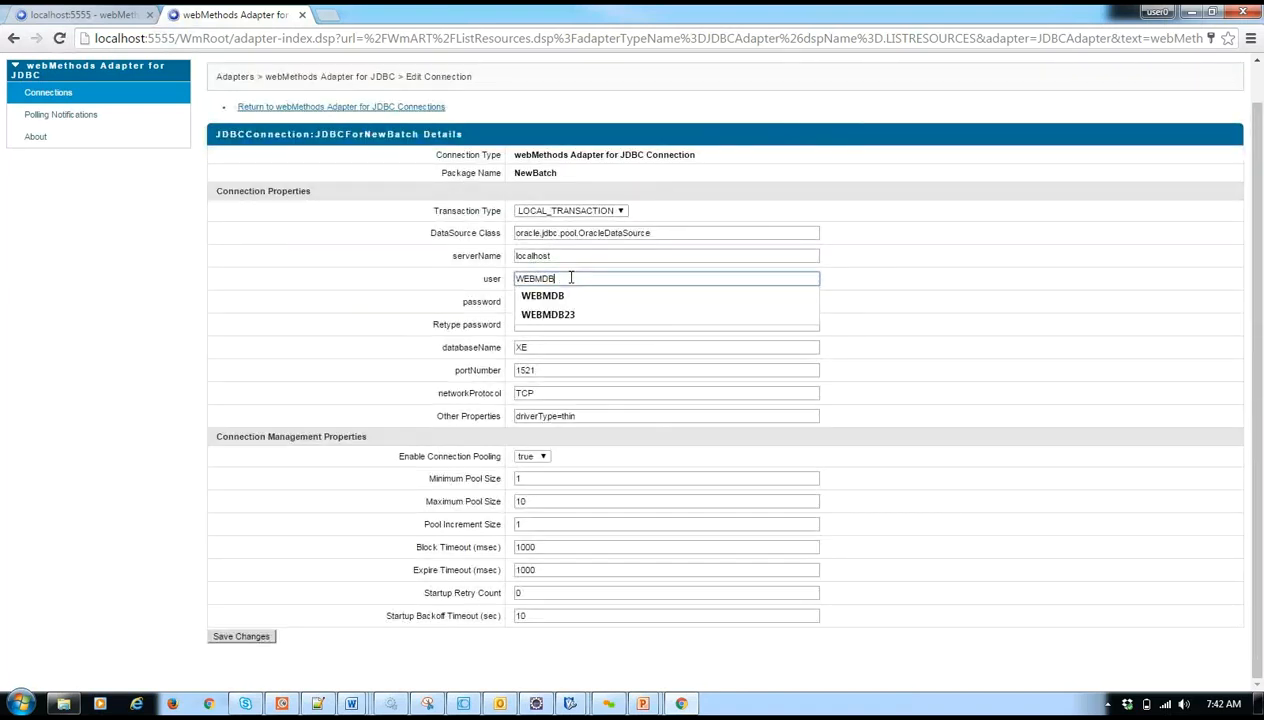
left_click(693, 230)
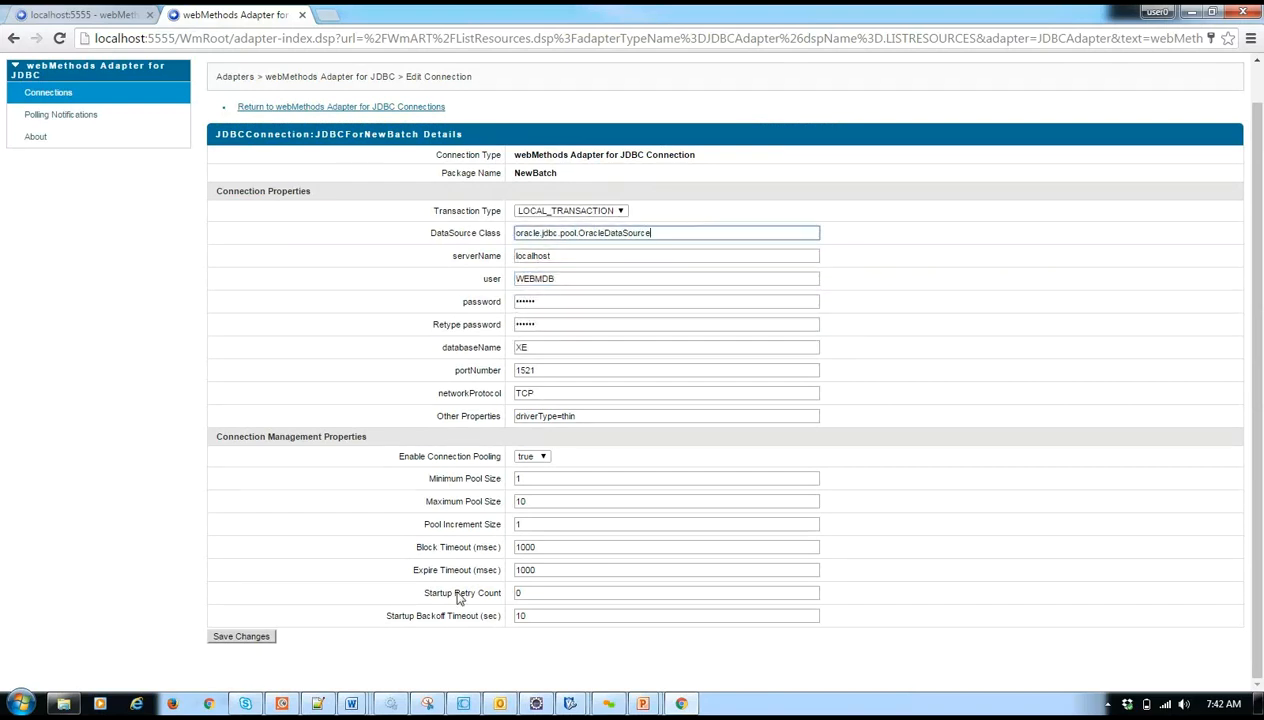
left_click(250, 637)
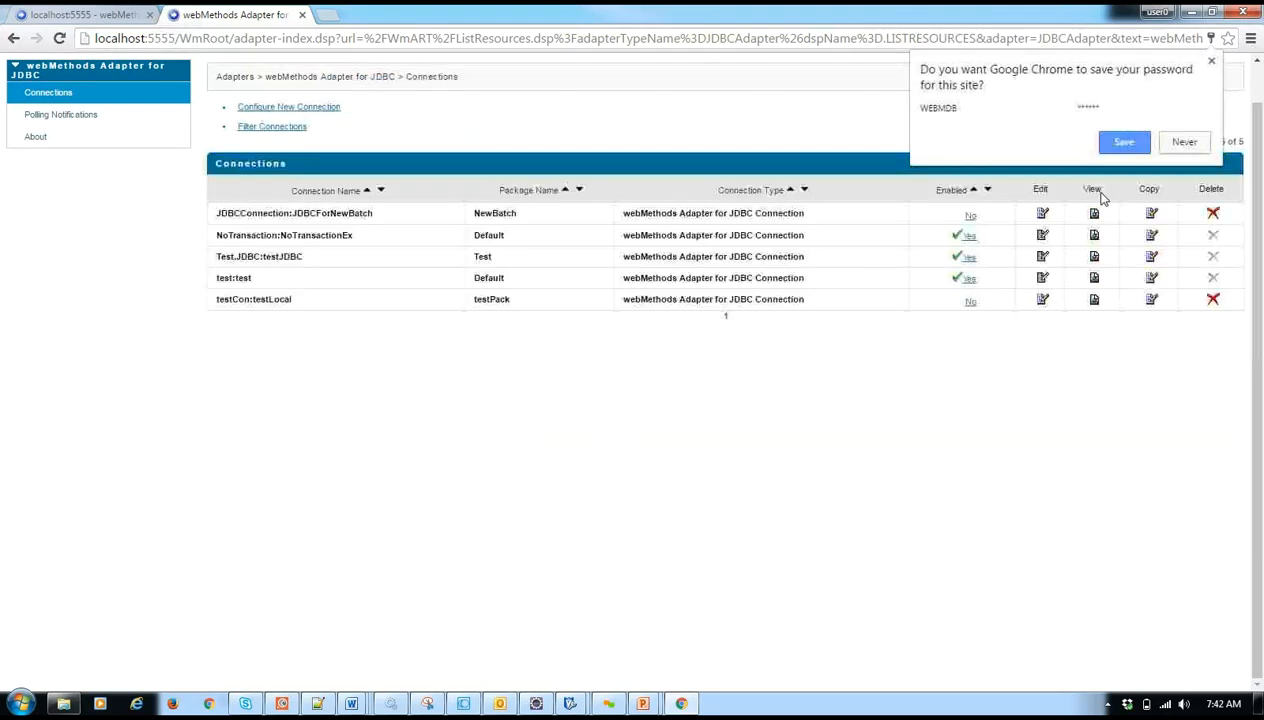
- Enable the JDBCConnection:JDBCForNewBatch connection, review its connection details and return to the connections list
left_click(970, 215)
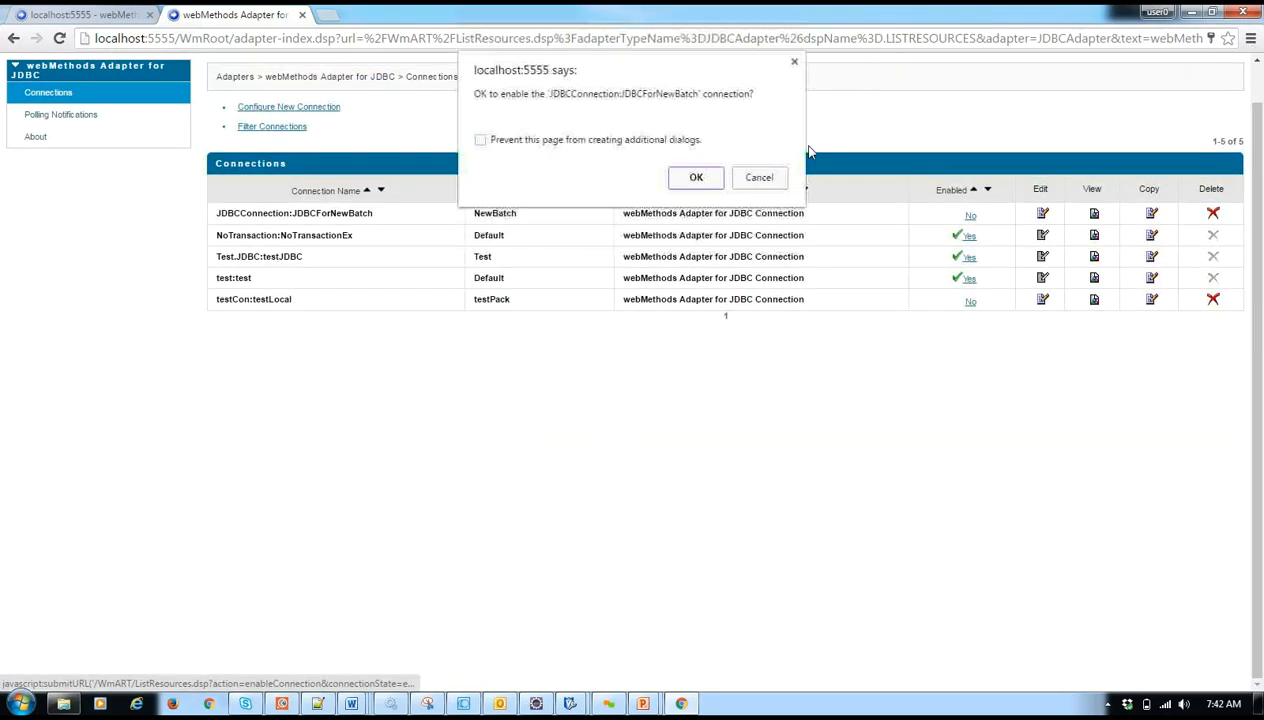
left_click(694, 177)
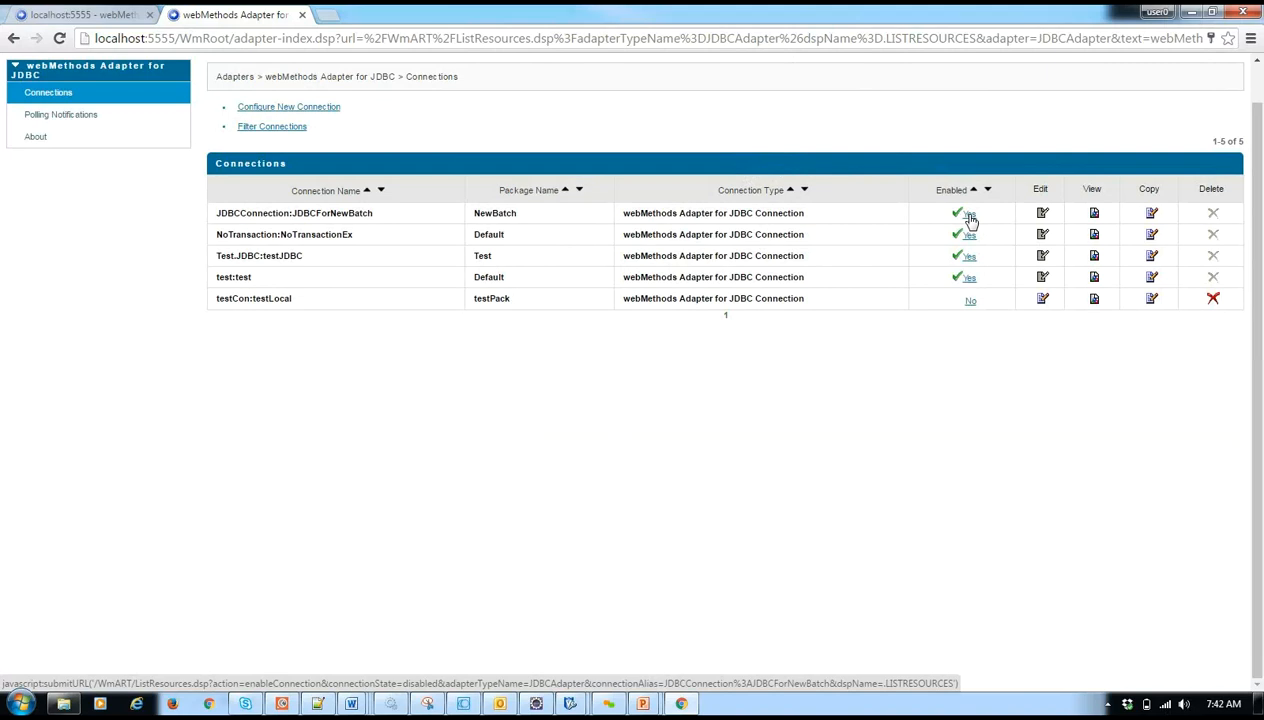
left_click(1094, 214)
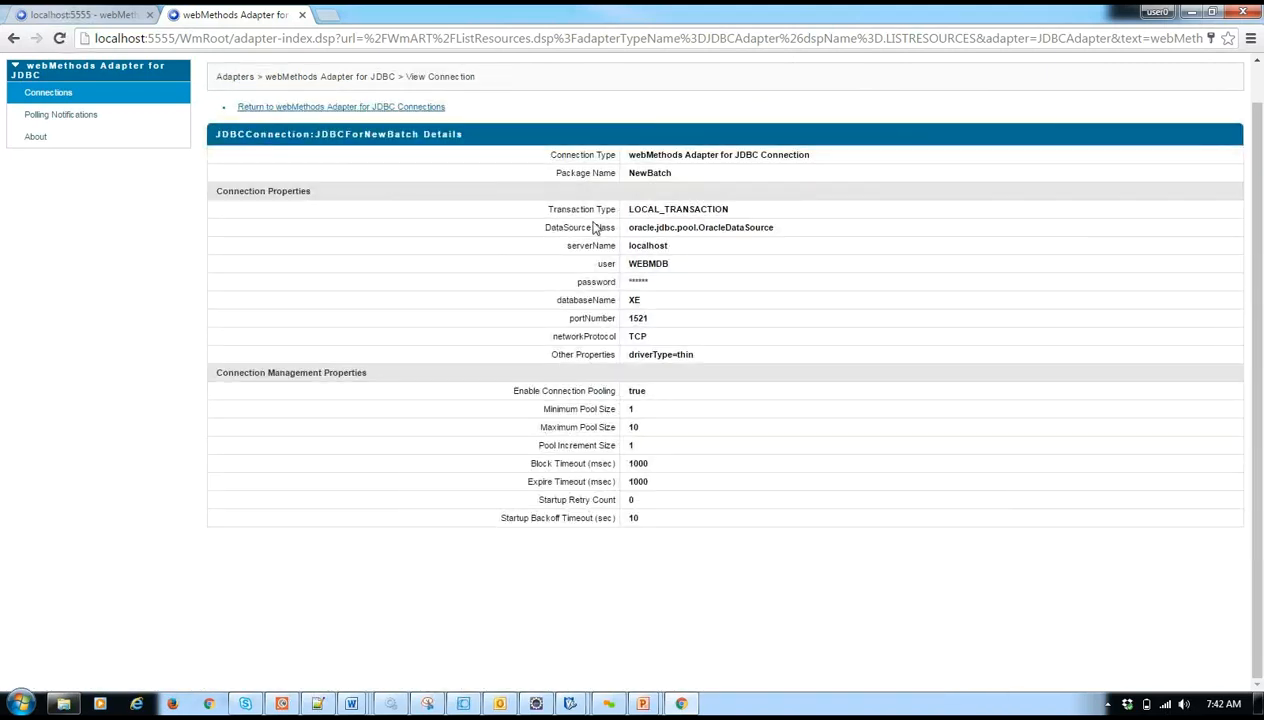
left_click(411, 107)
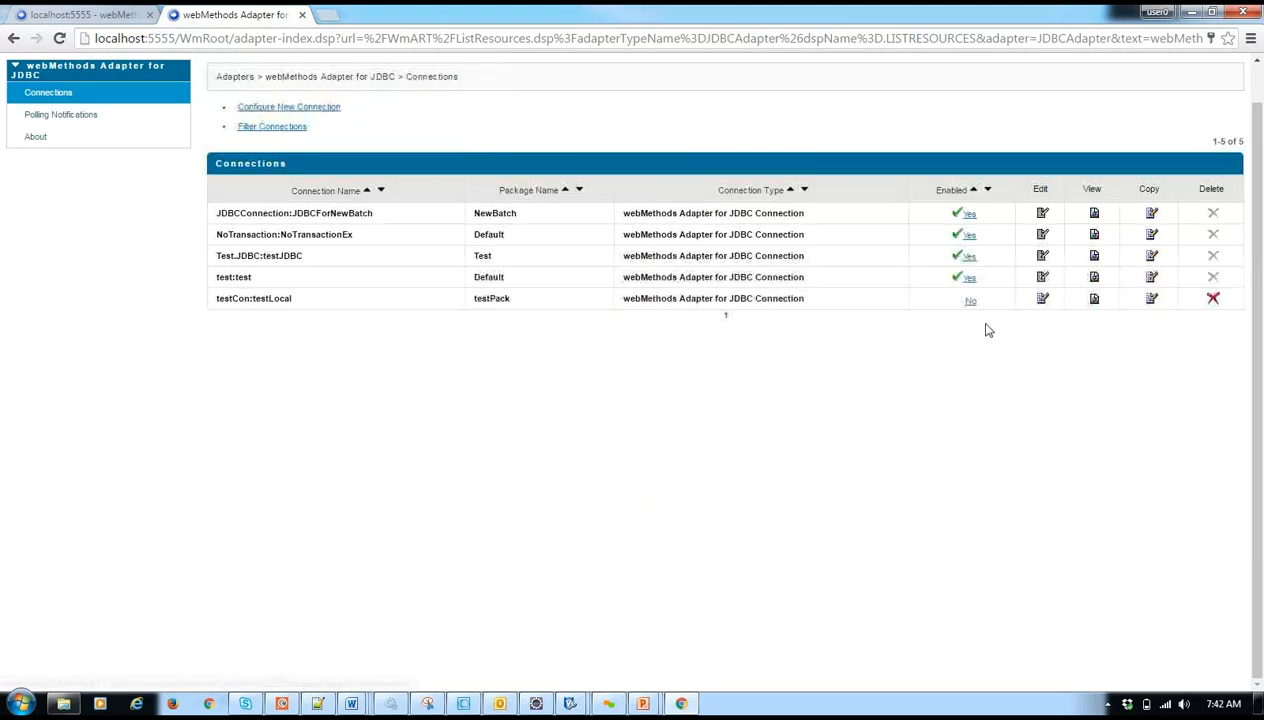
- Open the testCon:testLocal connection for editing and examine the available transaction type options
left_click(1043, 300)
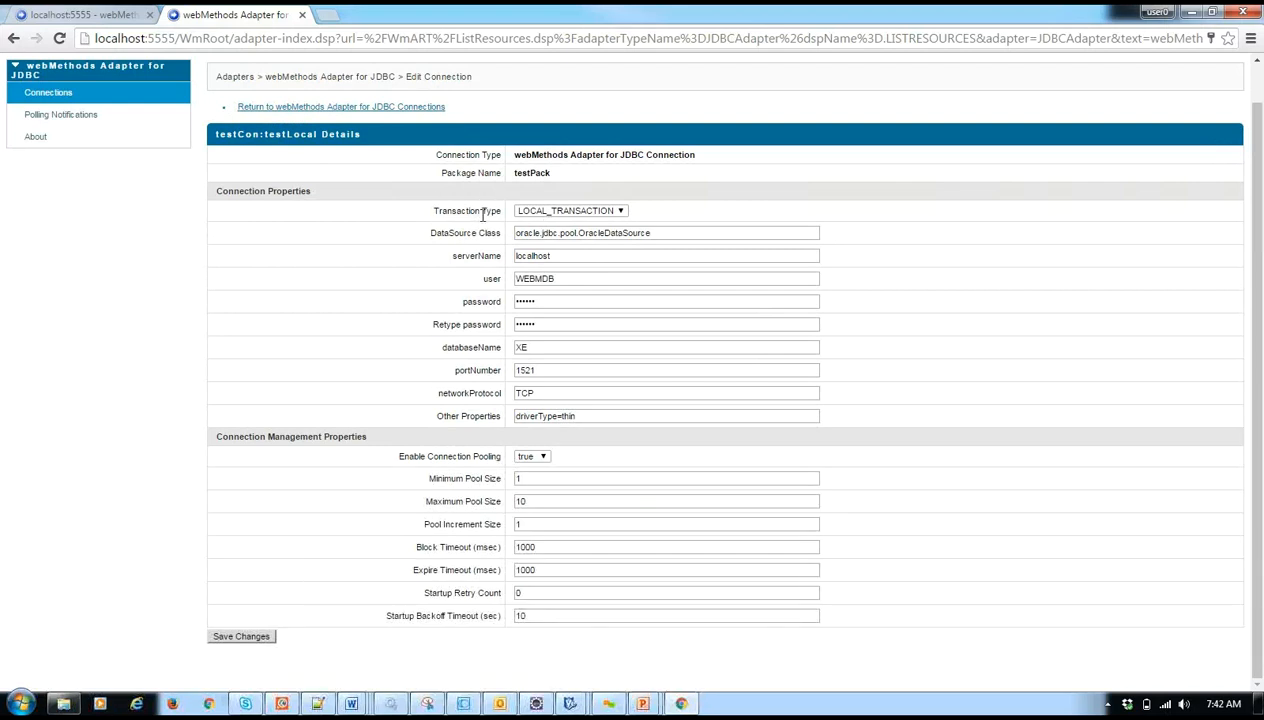
left_click(588, 211)
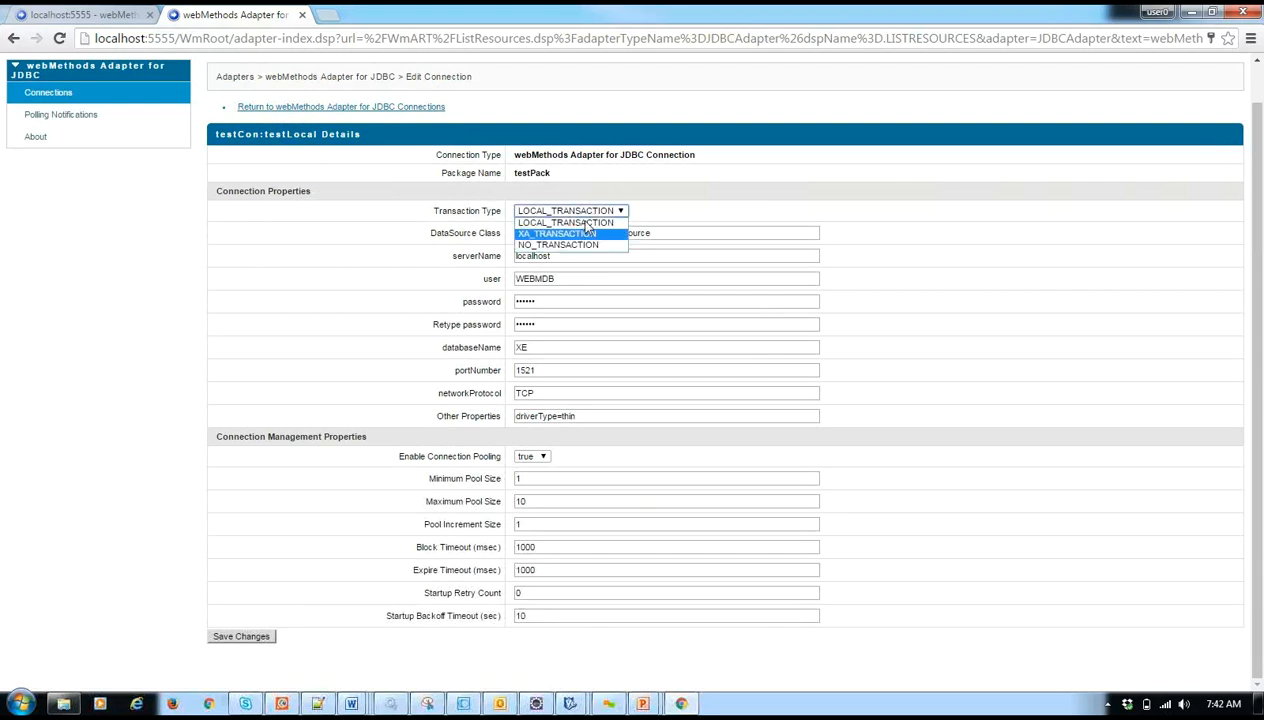